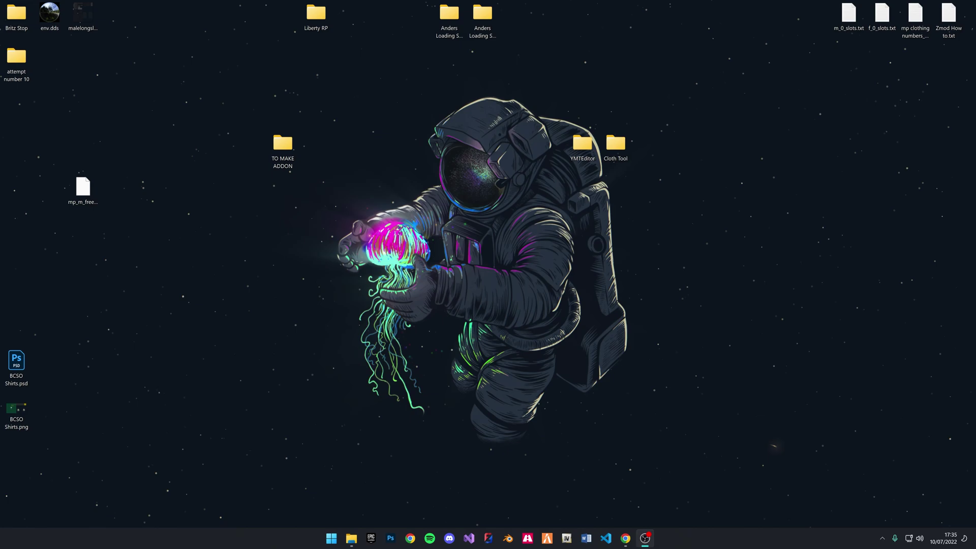
Review the download pages for YMTEditor v1.3.1, altv-cloth-tool and OpenIV in the browser, including the cloth tool repository's ZIP download option.
click(625, 538)
click(625, 539)
click(625, 539)
click(325, 14)
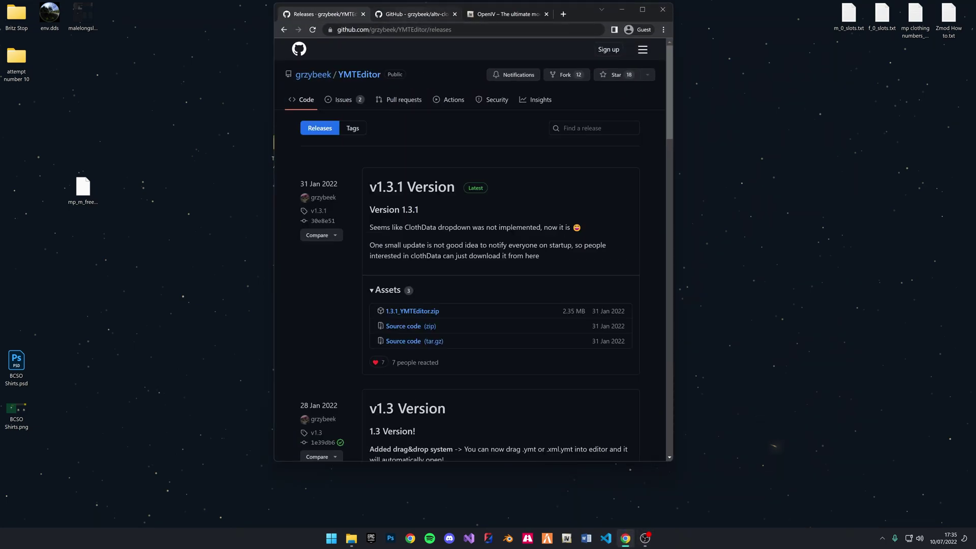
click(412, 15)
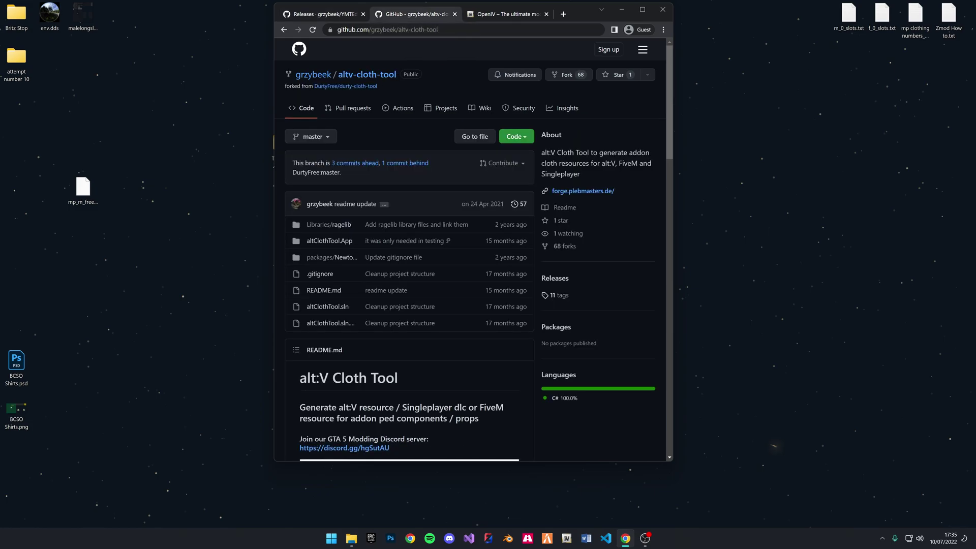
click(506, 14)
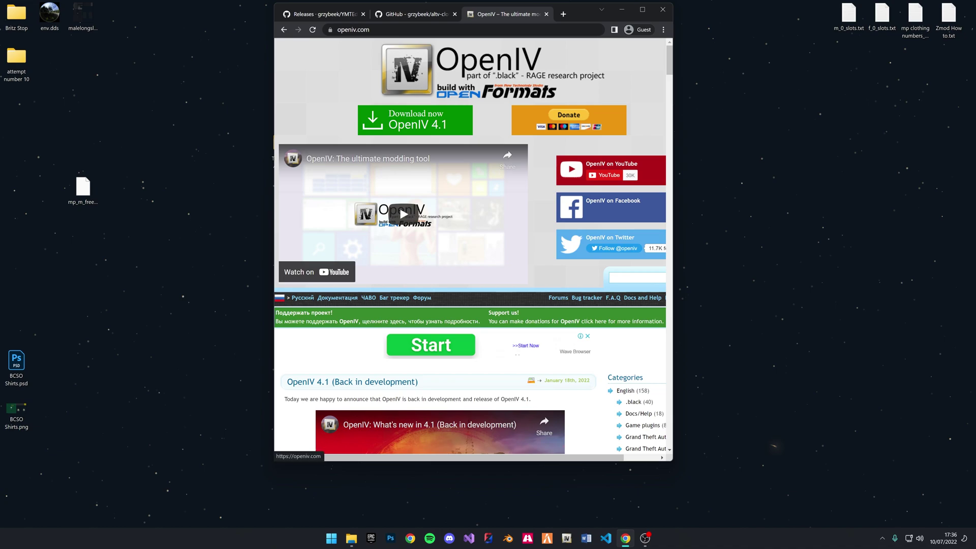
click(412, 15)
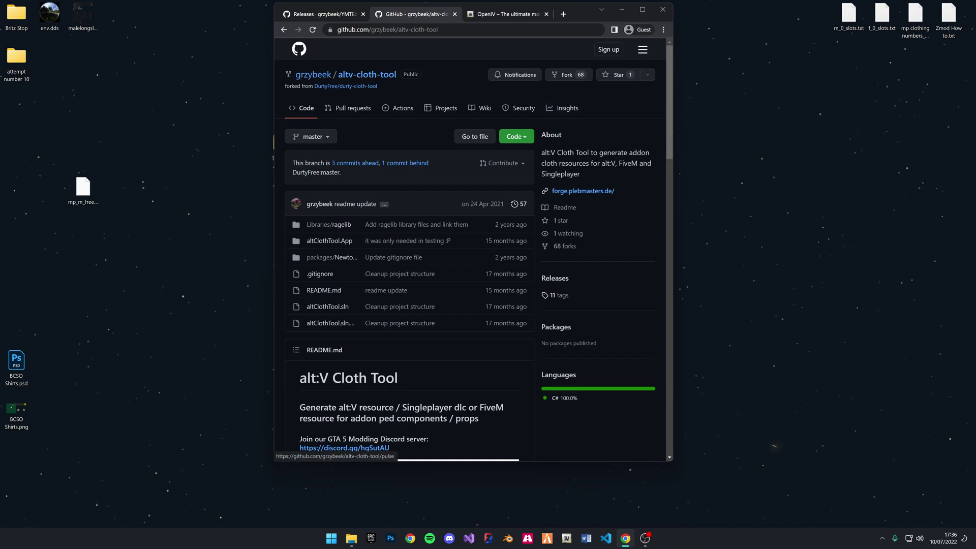
click(516, 136)
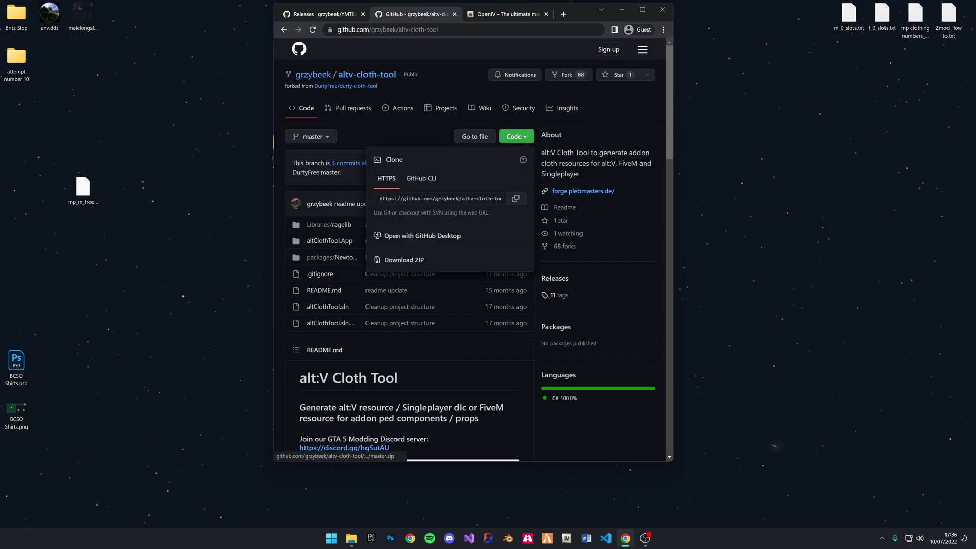
click(324, 14)
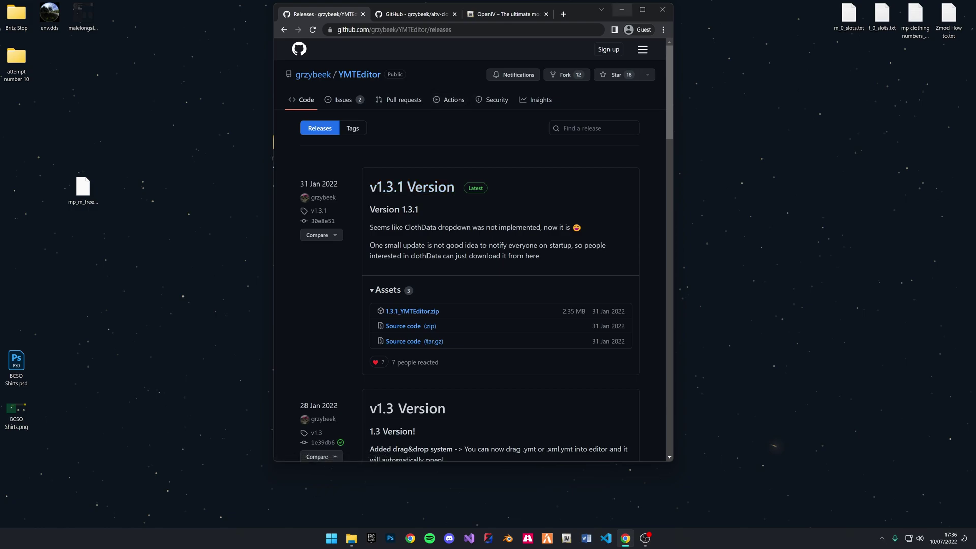
click(621, 9)
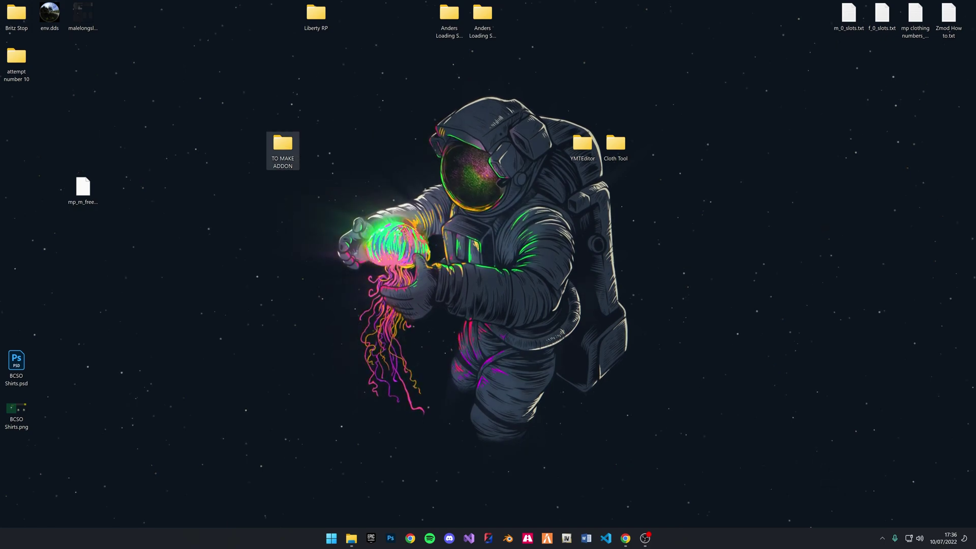
Examine the clothing model and texture files in the TO MAKE ADDON folder on the desktop.
double_click(283, 147)
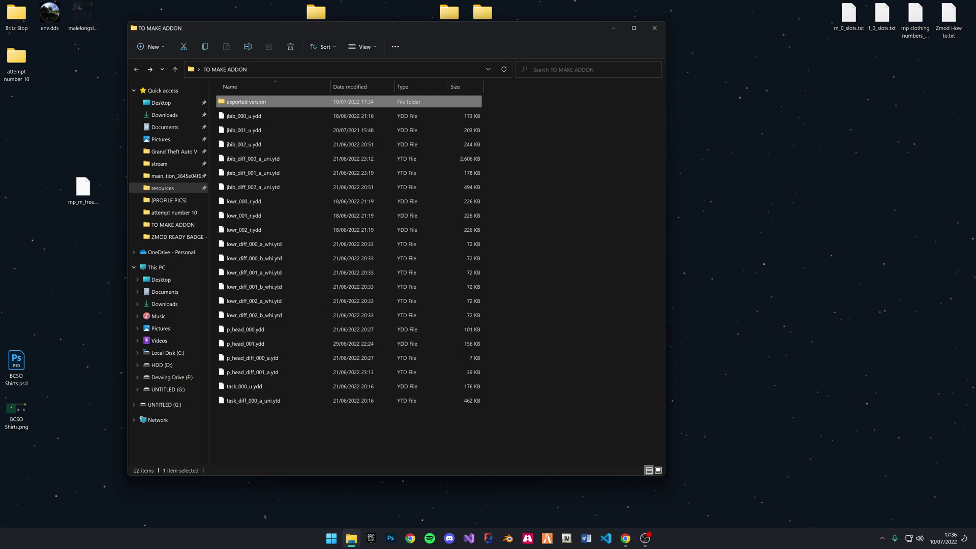
key(Tab)
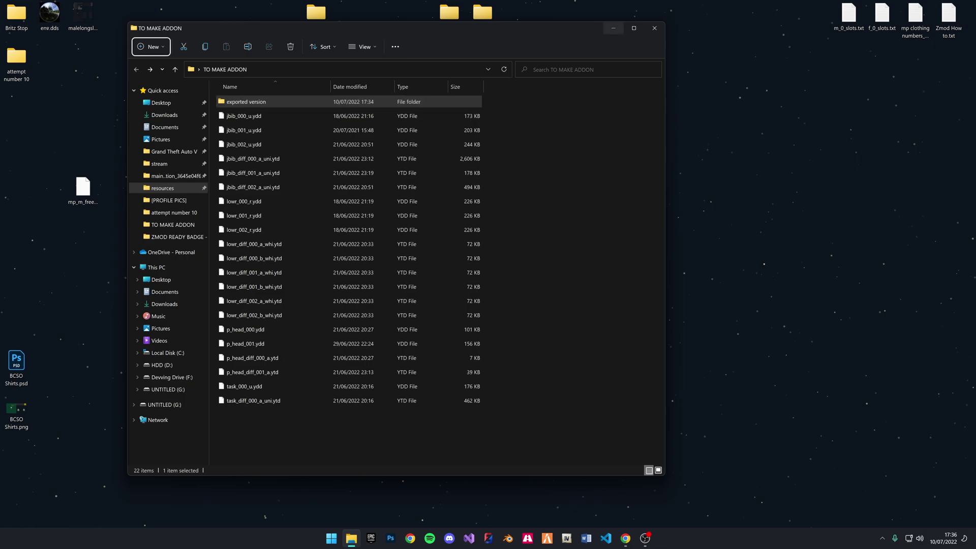
click(613, 28)
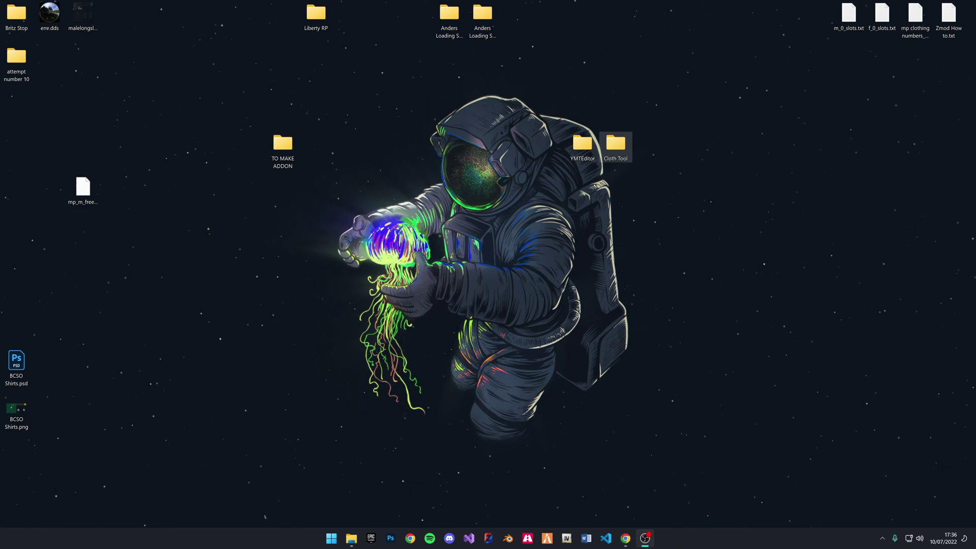
Launch altClothTool.App.exe from the Cloth Tool folder, minimize the folder and move the tool's window clear of the TO MAKE ADDON folder.
double_click(616, 147)
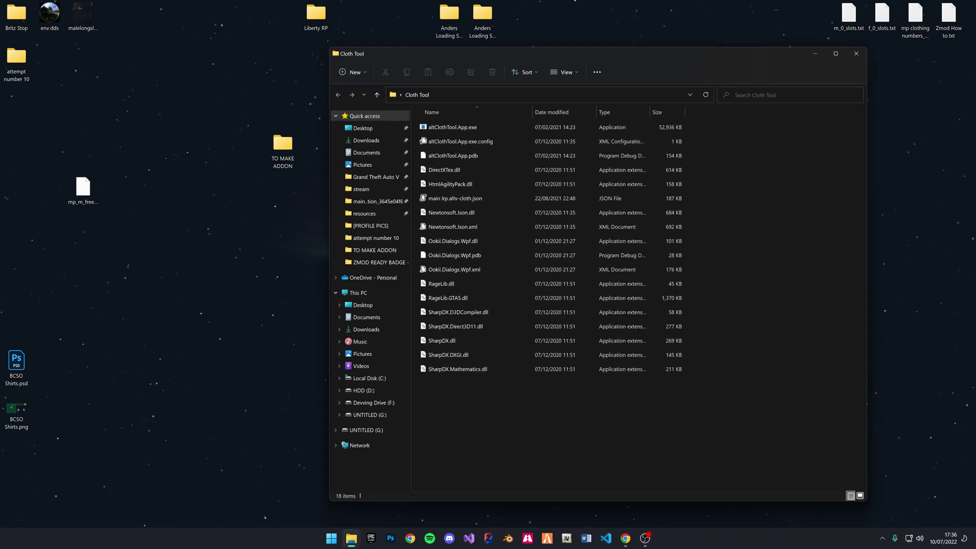
double_click(452, 127)
click(814, 54)
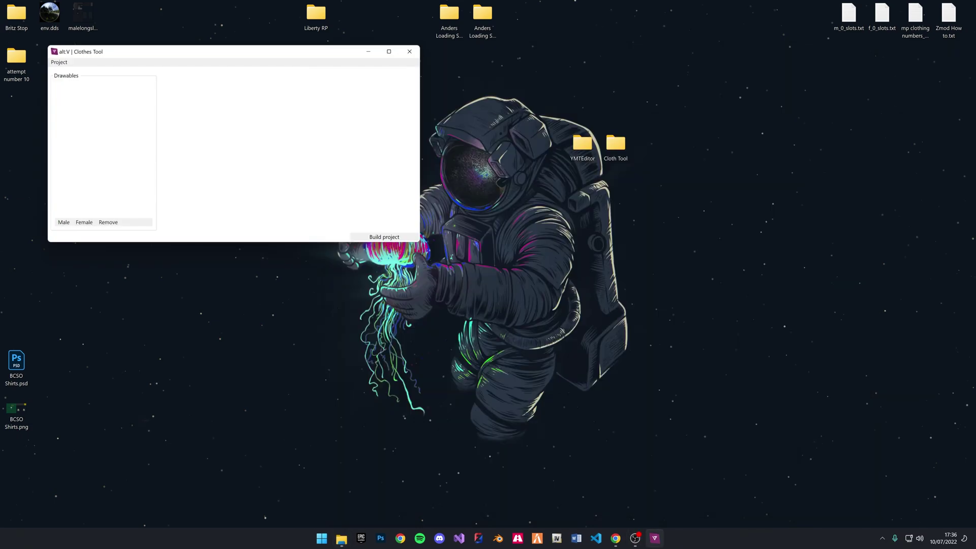
drag(203, 51, 469, 90)
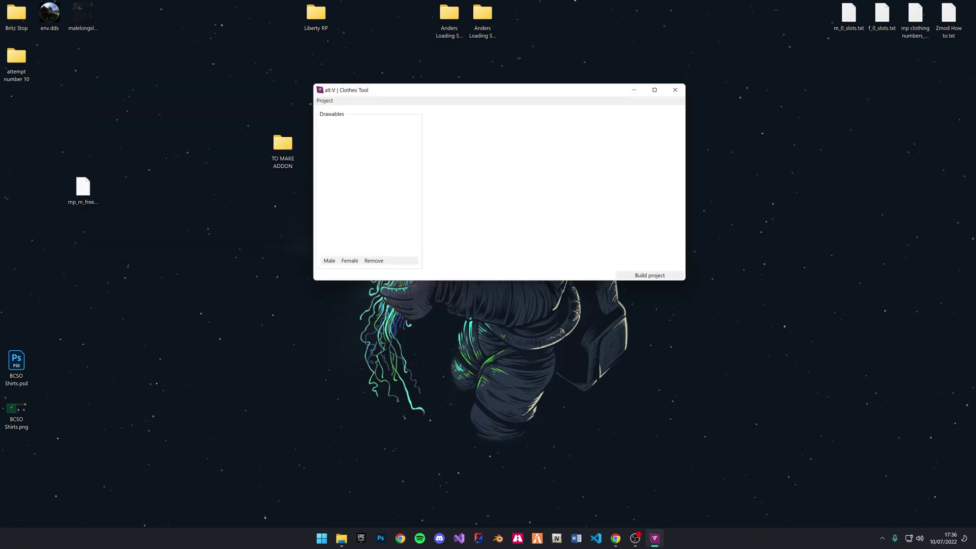
Add all .ydd files from the TO MAKE ADDON folder, jbib_000_u.ydd through task_000_u.ydd, as male clothes.
click(325, 101)
click(336, 111)
click(329, 260)
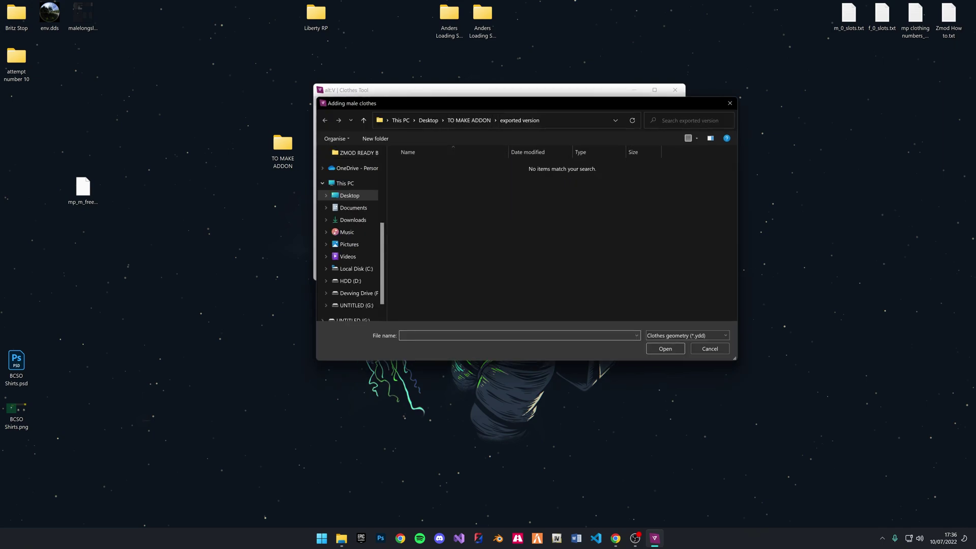
click(468, 120)
click(421, 181)
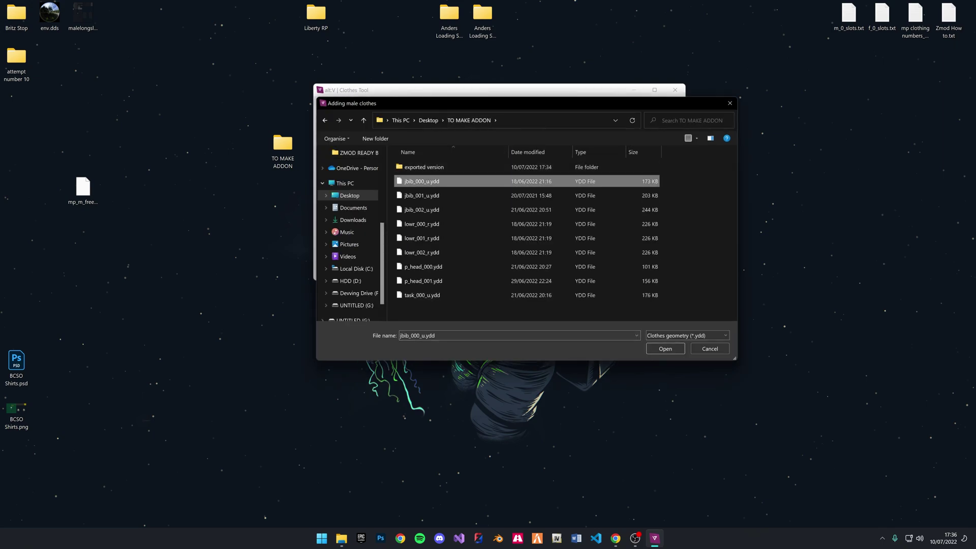
shift+click(422, 295)
key(Return)
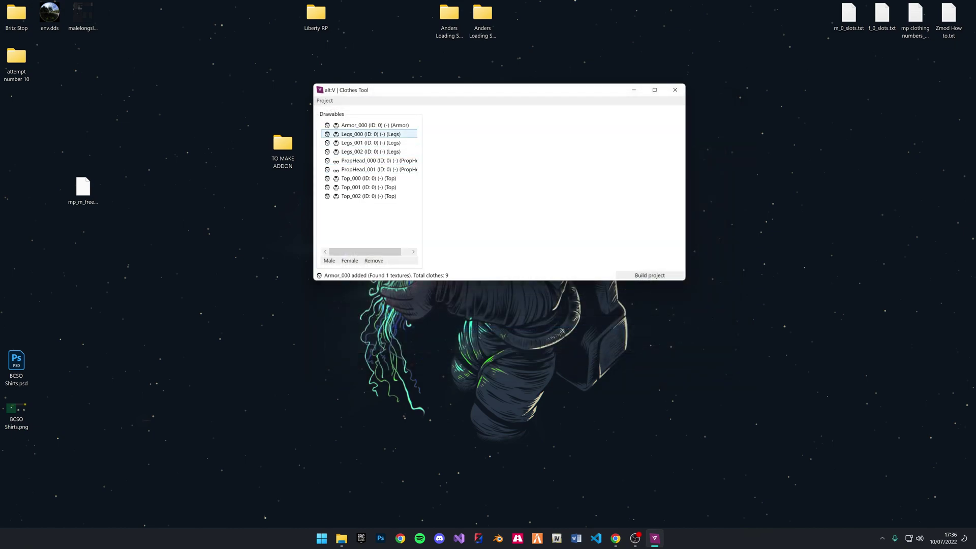
Review the textures assigned to each added drawable, from the armor through the tops, and return to Legs_000.
key(Down)
key(Down)
key(Down)
key(Down)
key(Down)
key(Down)
key(Down)
key(Down)
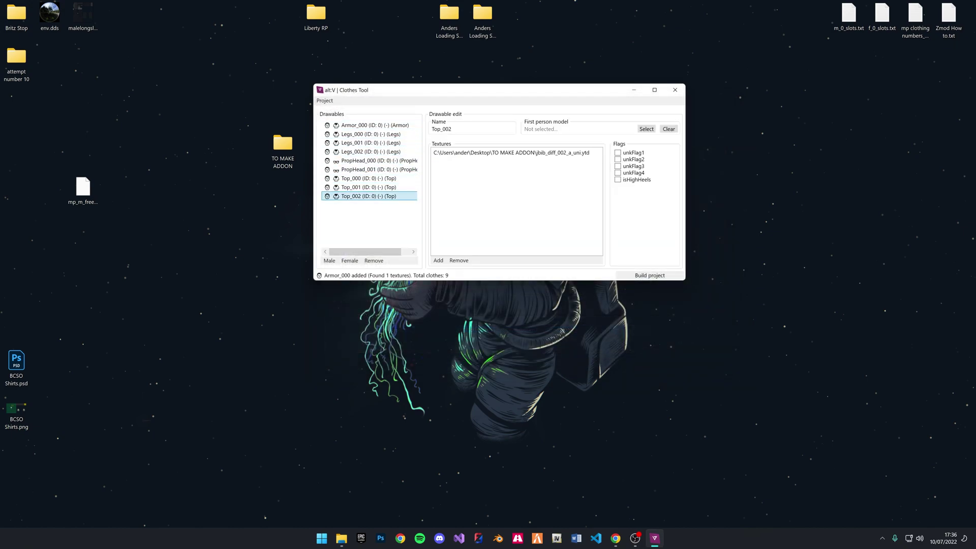
click(370, 134)
Build the project as a FiveM Resource with collection name DOTPACK, output to the exported version folder inside TO MAKE ADDON.
click(649, 276)
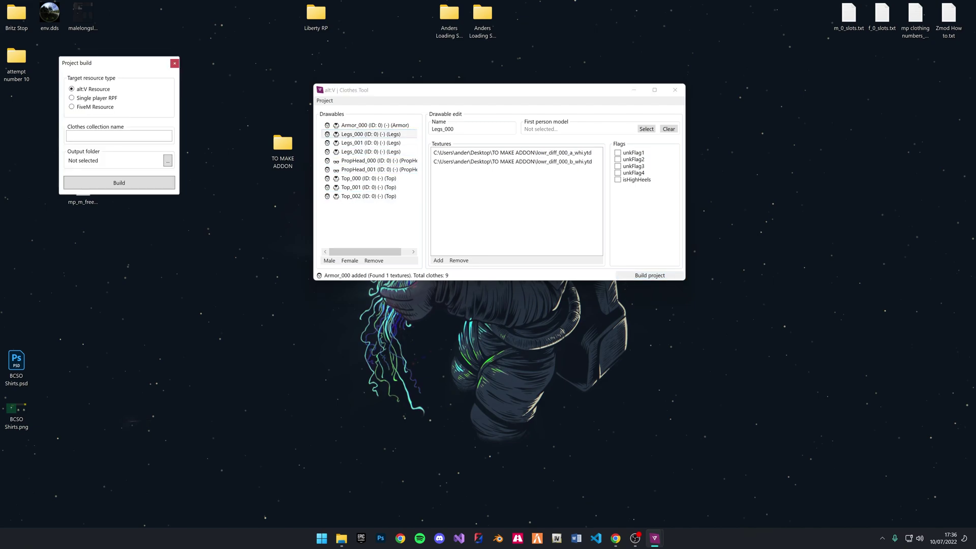
click(95, 107)
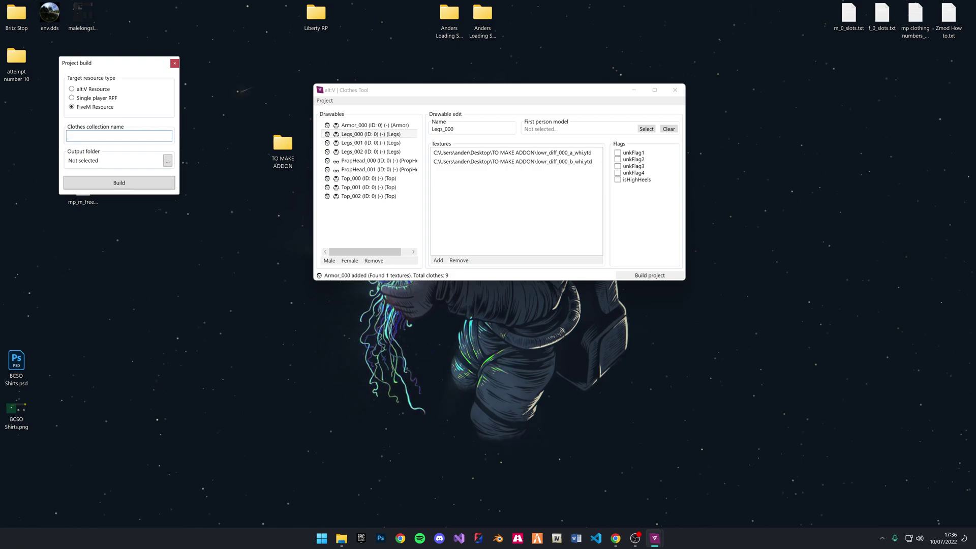
text(DOTPACK)
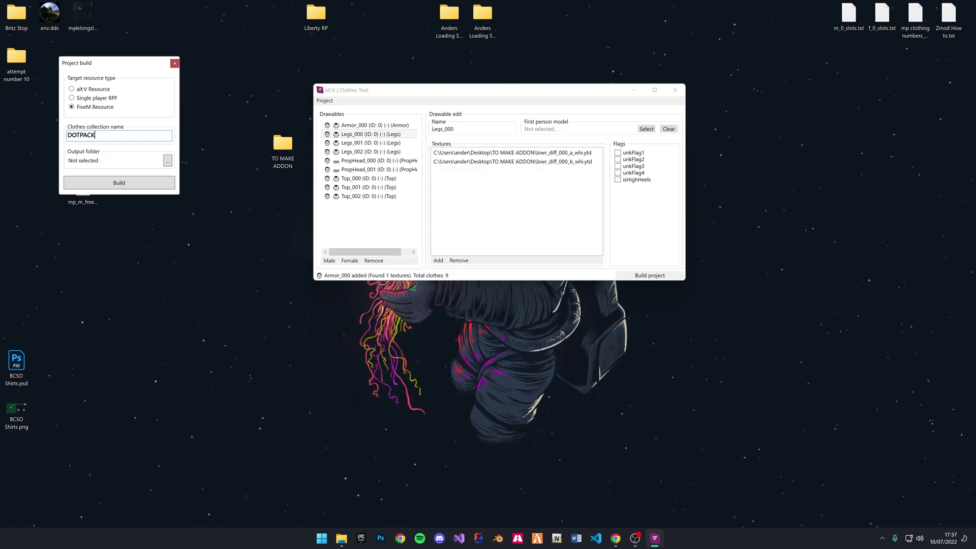
click(168, 160)
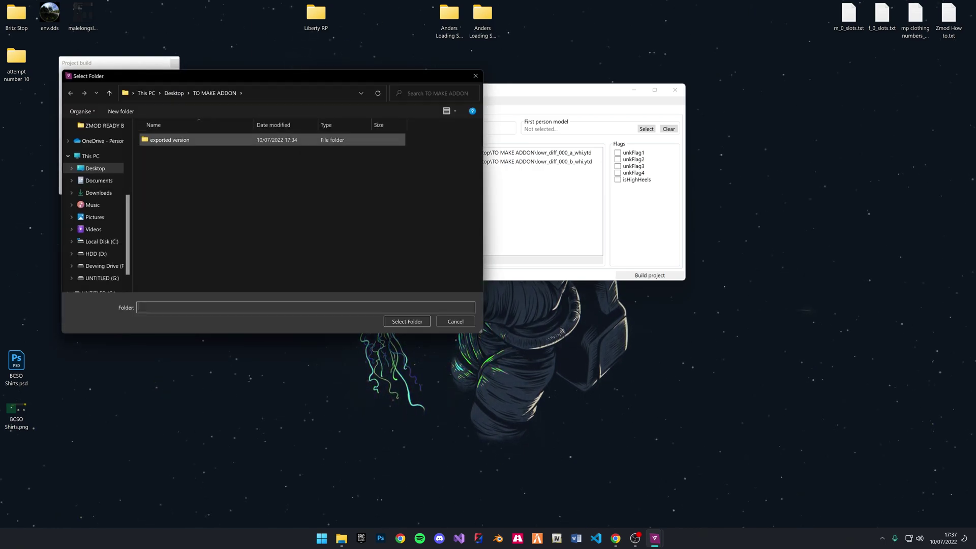
double_click(170, 139)
click(407, 322)
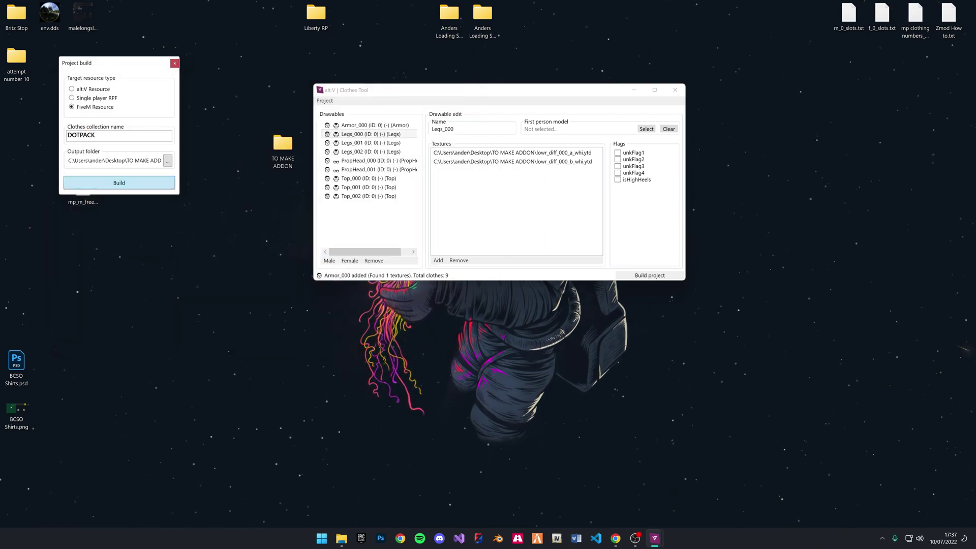
key(Return)
key(Return)
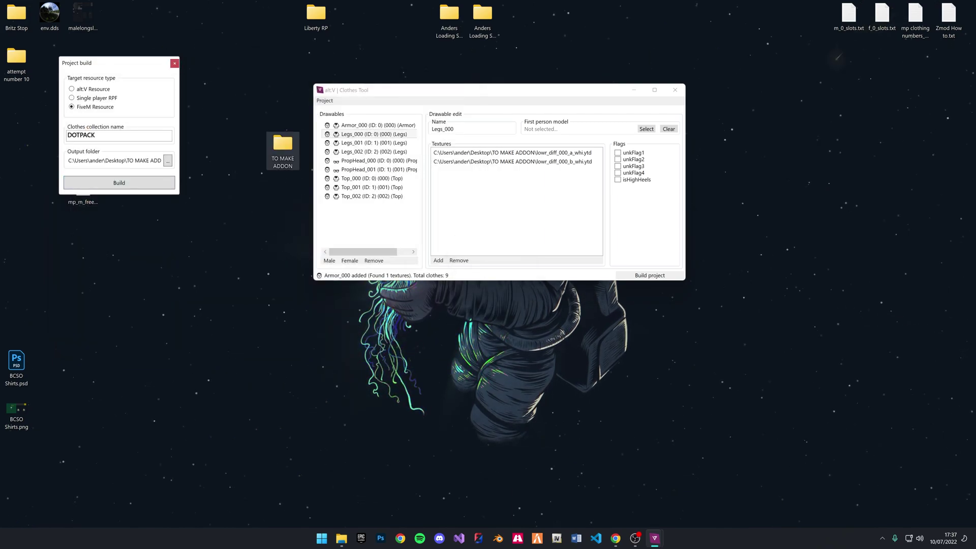
Open the exported version folder inside TO MAKE ADDON and inspect the generated fxmanifest.lua.
double_click(282, 135)
key(Return)
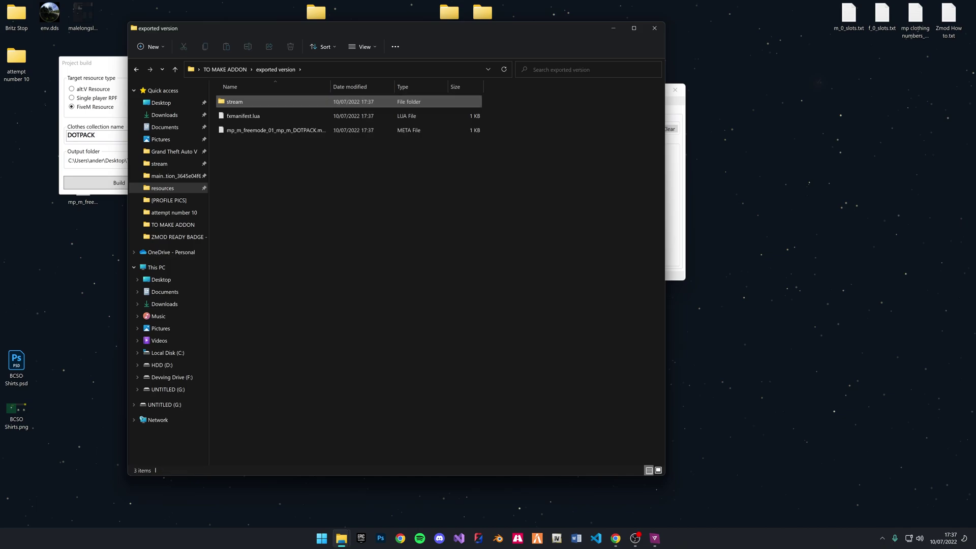
click(243, 116)
double_click(243, 116)
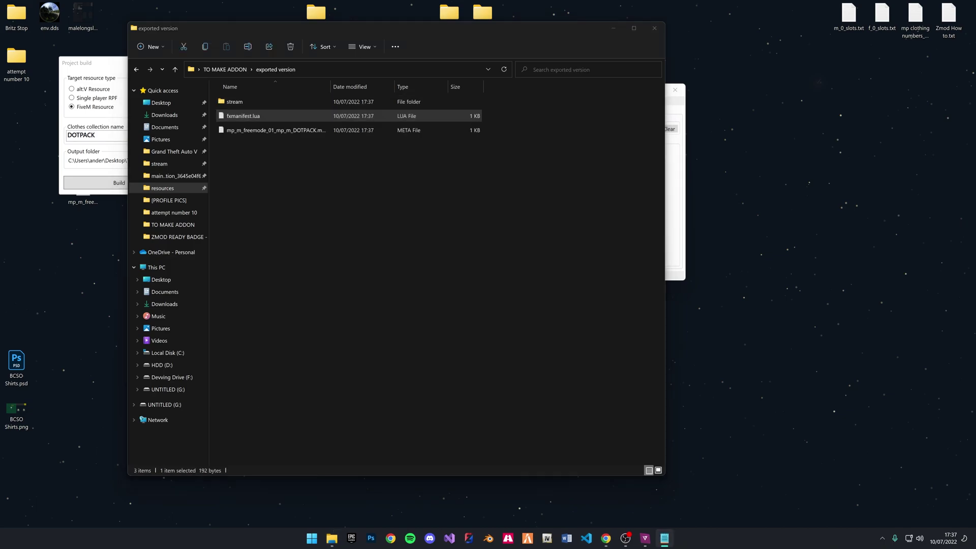
key(alt+Left)
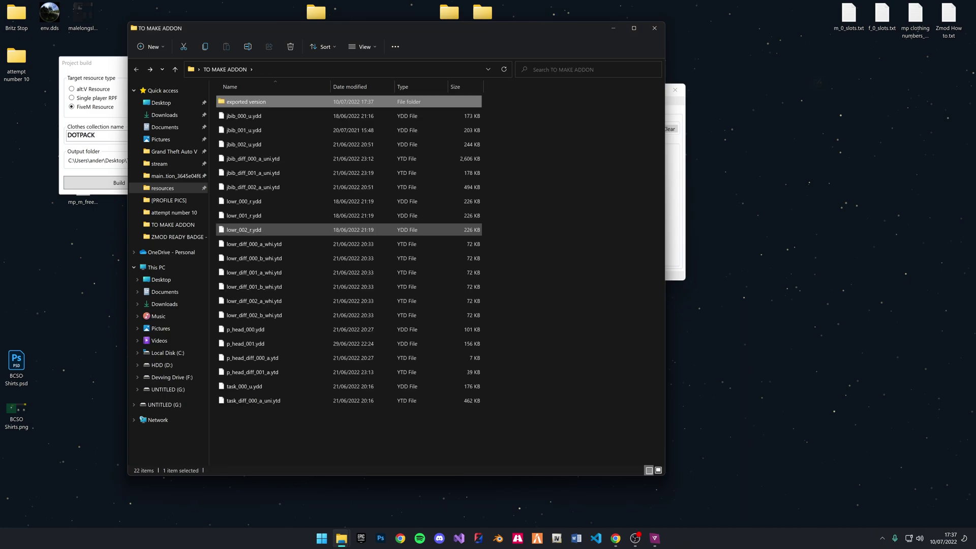
key(alt+Right)
Copy mp_m_freemode_01_mp_m_DOTPACK.ymt from the exported stream folder to the desktop, replacing the existing copy.
double_click(254, 101)
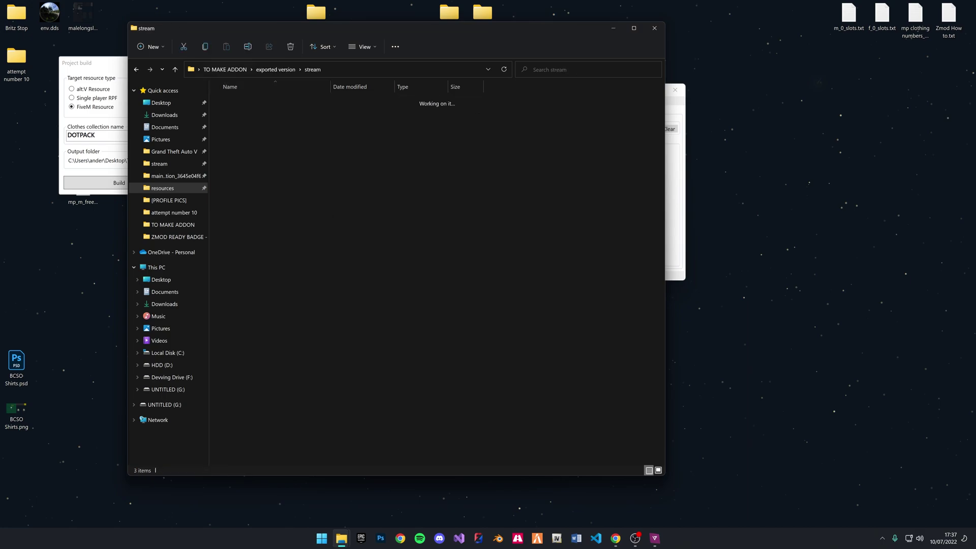
key(Down)
key(Return)
key(alt+Up)
click(276, 130)
key(ctrl+c)
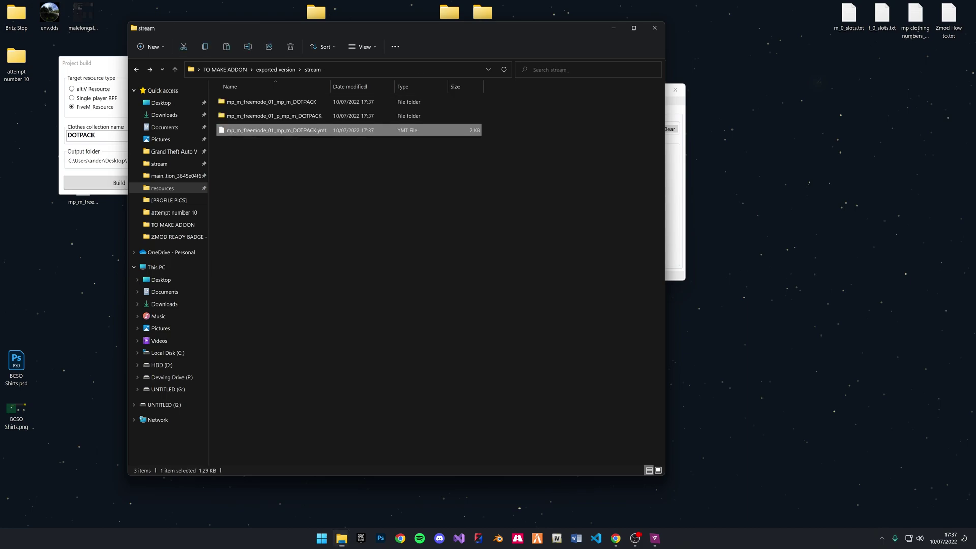
click(81, 274)
key(ctrl+v)
key(Return)
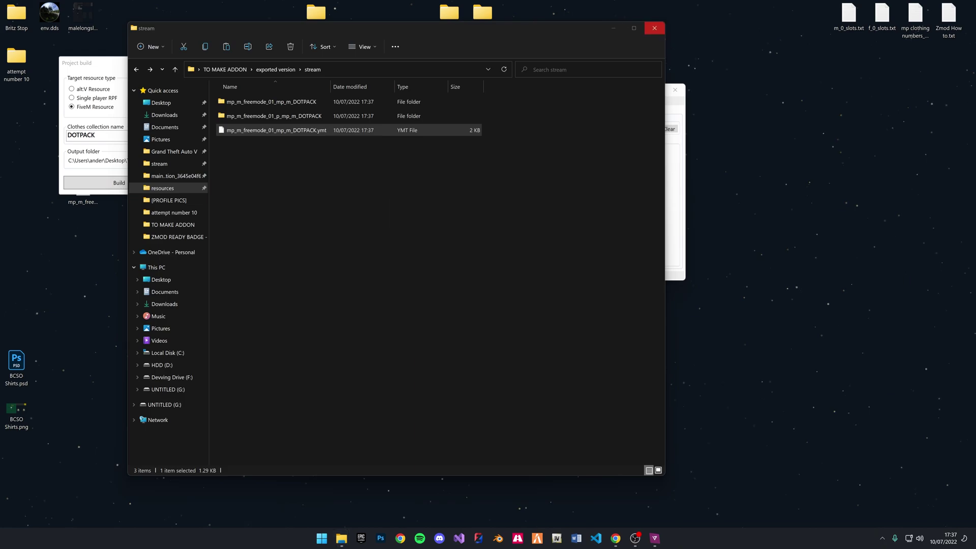
Close the exported version folder, the clothes tool and its project build dialog.
click(275, 69)
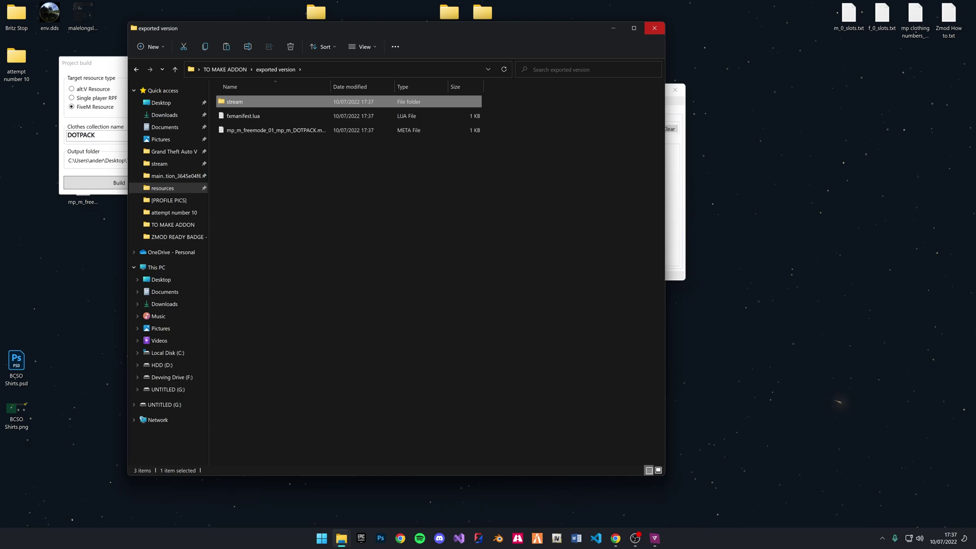
click(654, 29)
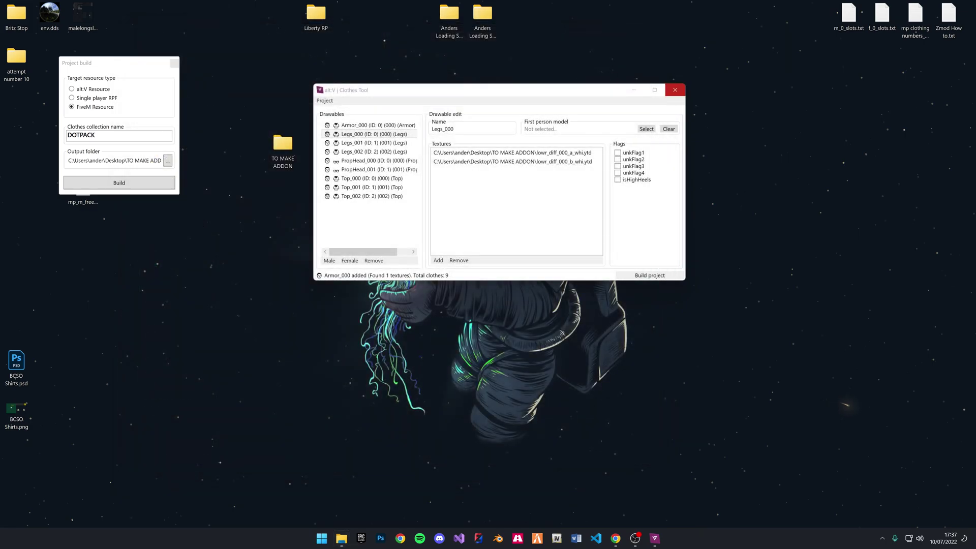
click(675, 90)
click(174, 63)
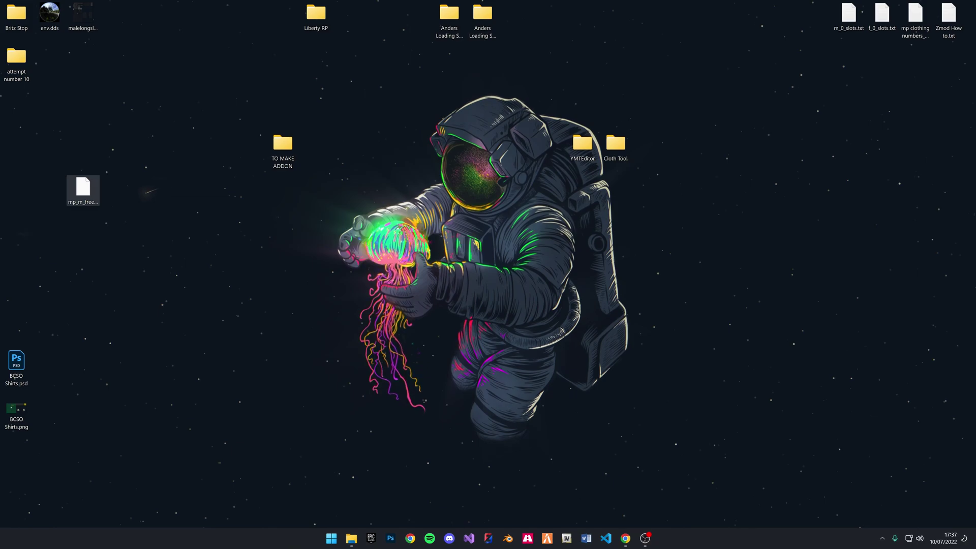
Launch YMTEditor.exe from the YMTEditor folder, close the folder and move the editor's window clear of the desktop .ymt file.
double_click(582, 145)
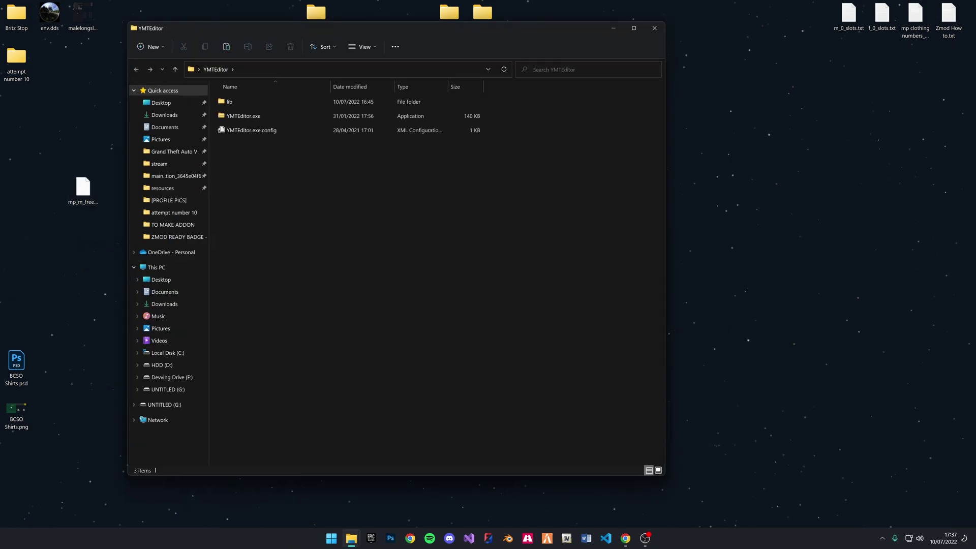
double_click(244, 115)
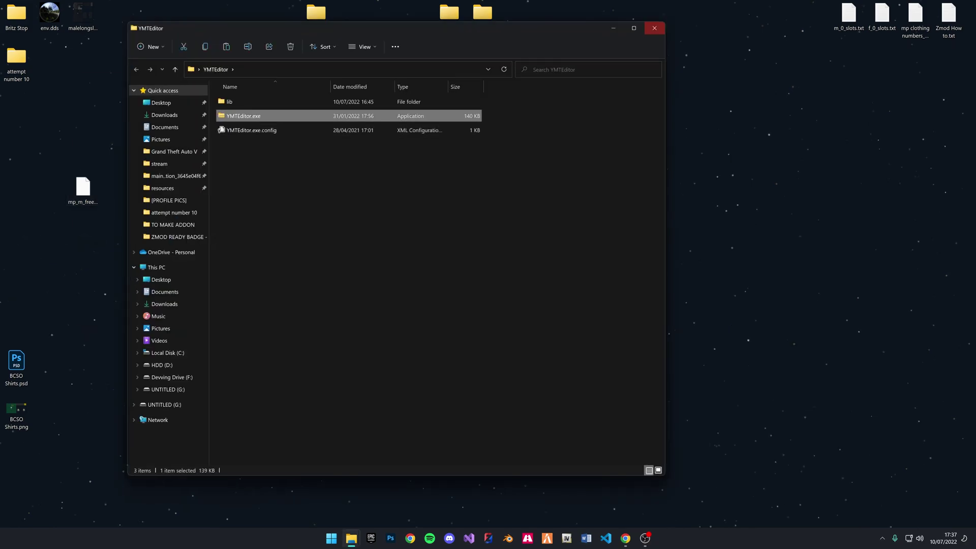
click(654, 28)
drag(233, 74, 408, 66)
Load the desktop file mp_m_freemode_01_mp_m_DOTPACK.ymt into YMTEditor and expand its JBIB component.
drag(83, 189, 254, 125)
click(255, 125)
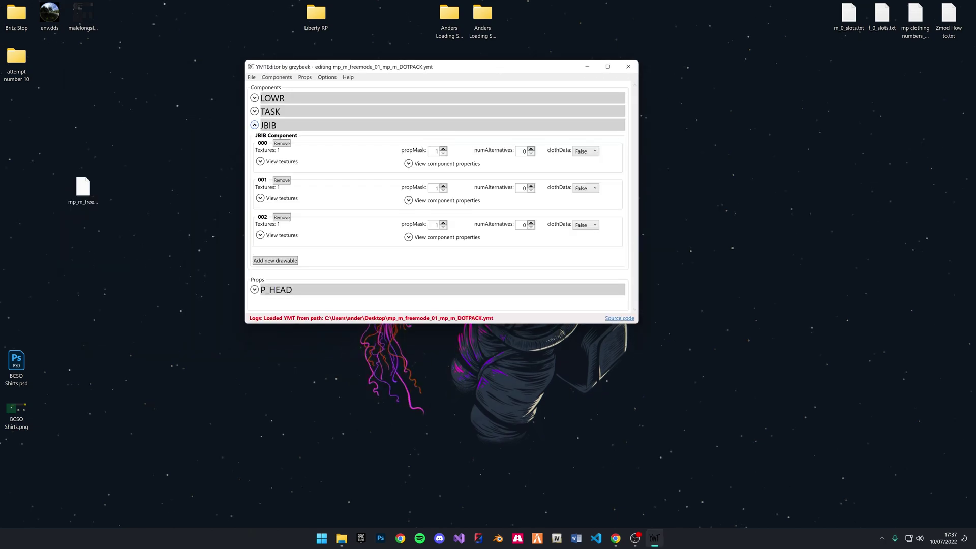
Collapse the JBIB section and add the UPPR component to the YMT.
click(255, 125)
click(255, 111)
click(254, 111)
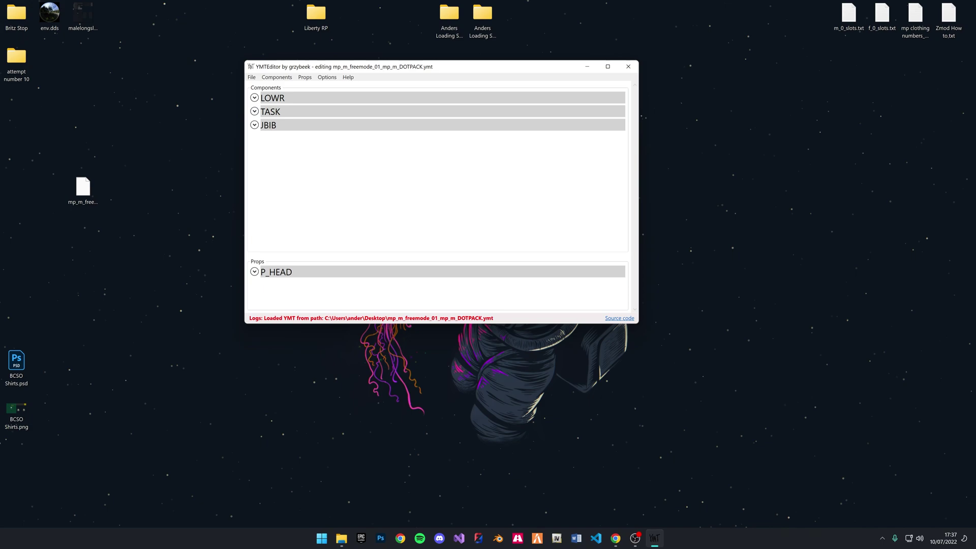
click(277, 77)
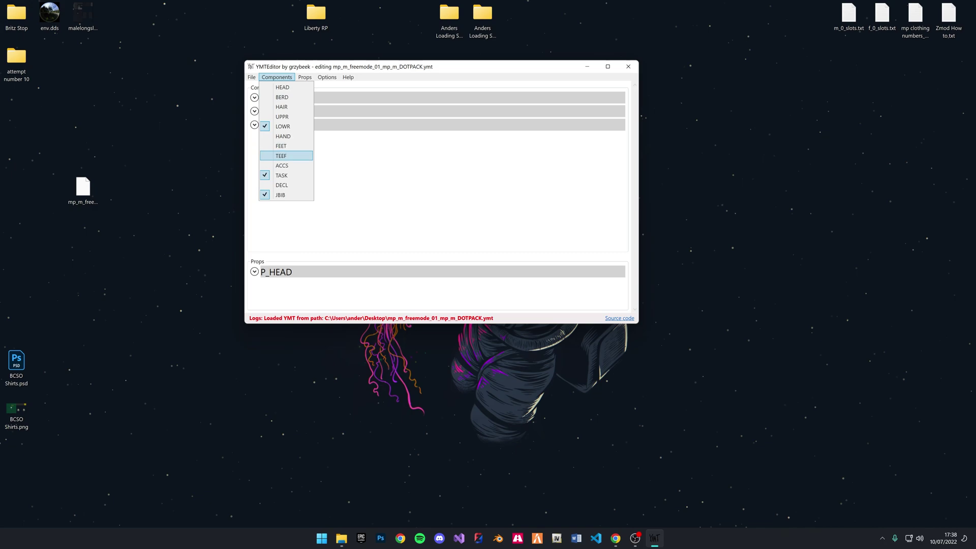
click(282, 117)
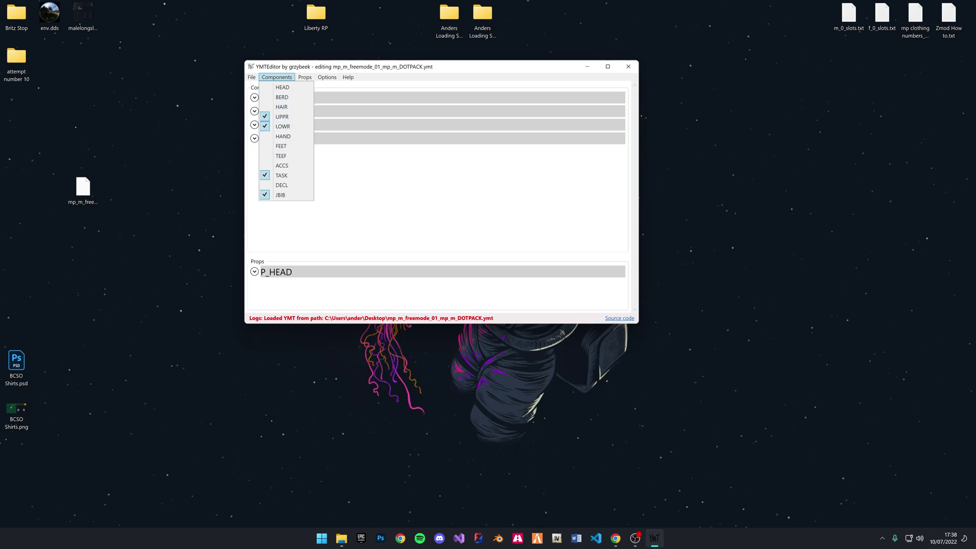
Expand the JBIB component and add a new drawable to it.
click(254, 139)
click(254, 139)
click(254, 139)
click(254, 138)
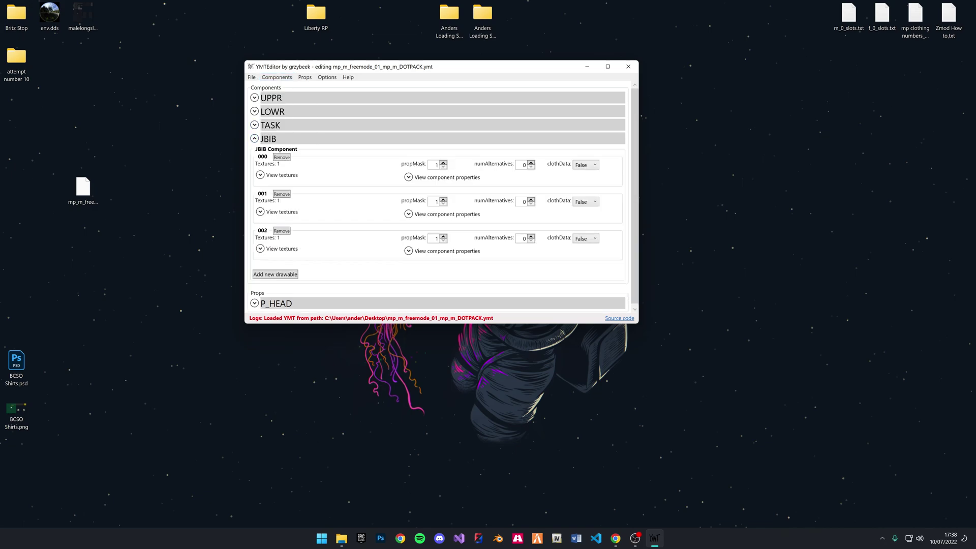
click(275, 274)
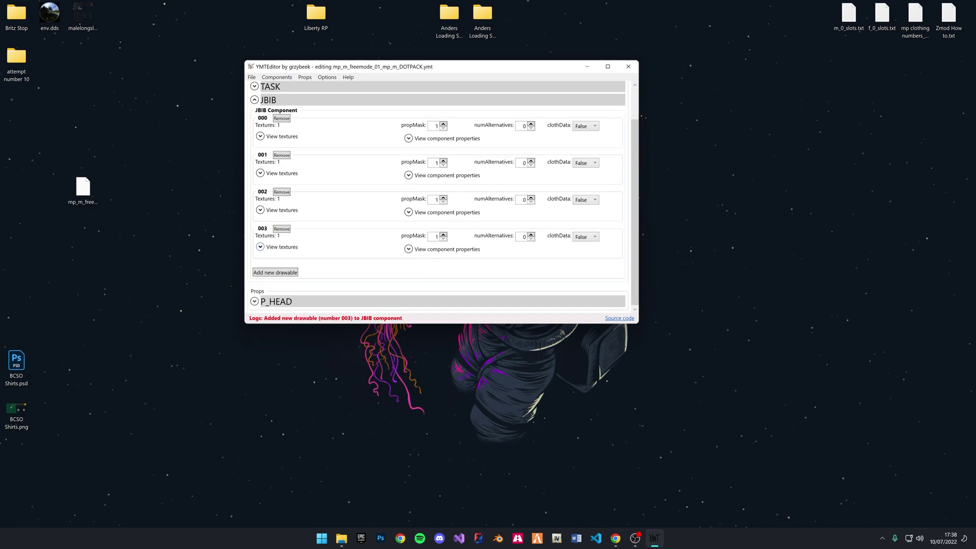
Add six more textures, letters b to g, to JBIB drawable 003.
click(260, 247)
click(270, 229)
click(270, 229)
click(270, 229)
click(270, 229)
click(270, 230)
click(270, 229)
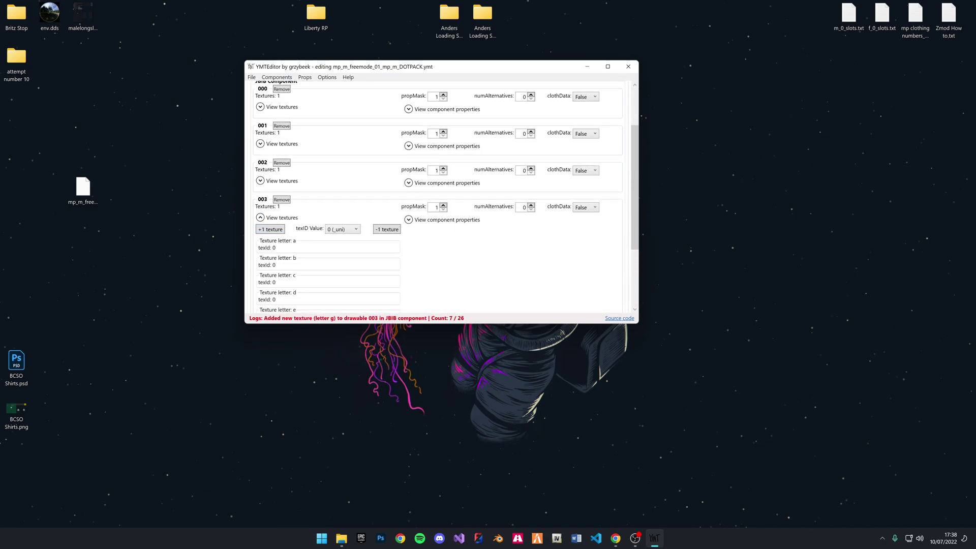
Add five more textures, letters b to f, to JBIB drawable 001.
click(261, 143)
click(270, 155)
click(270, 156)
click(270, 156)
click(270, 156)
click(270, 155)
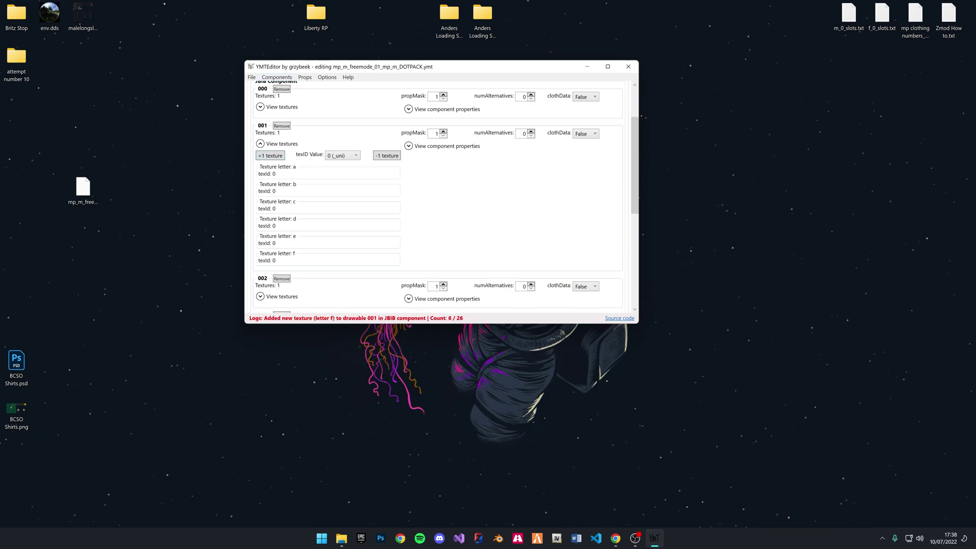
Save the YMT over mp_m_freemode_01_mp_m_DOTPACK.ymt on the desktop and close YMTEditor.
click(251, 77)
key(Return)
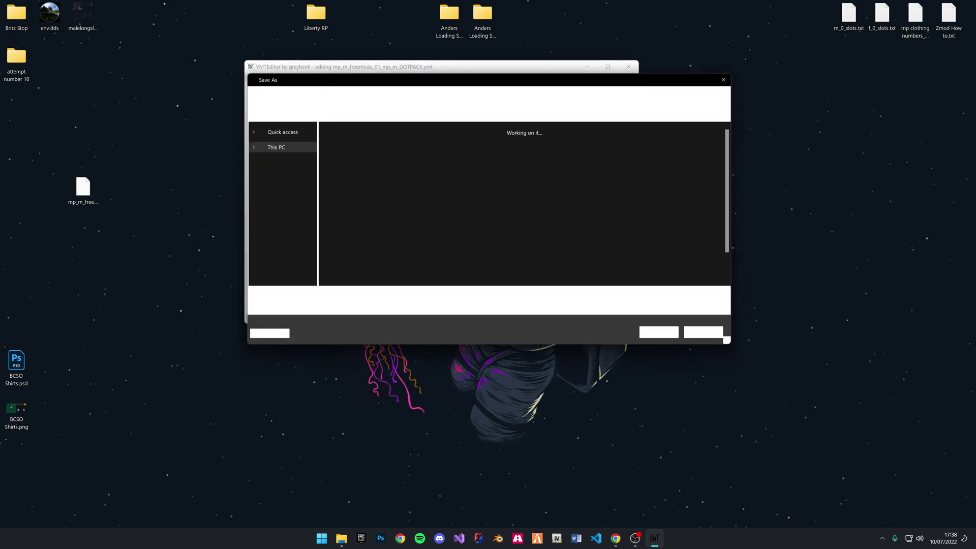
key(Return)
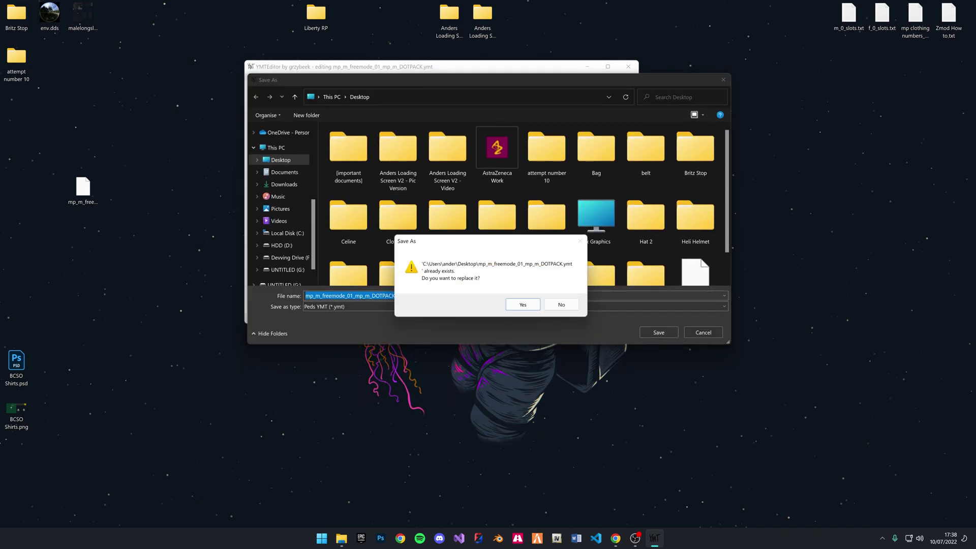
key(Return)
key(Return)
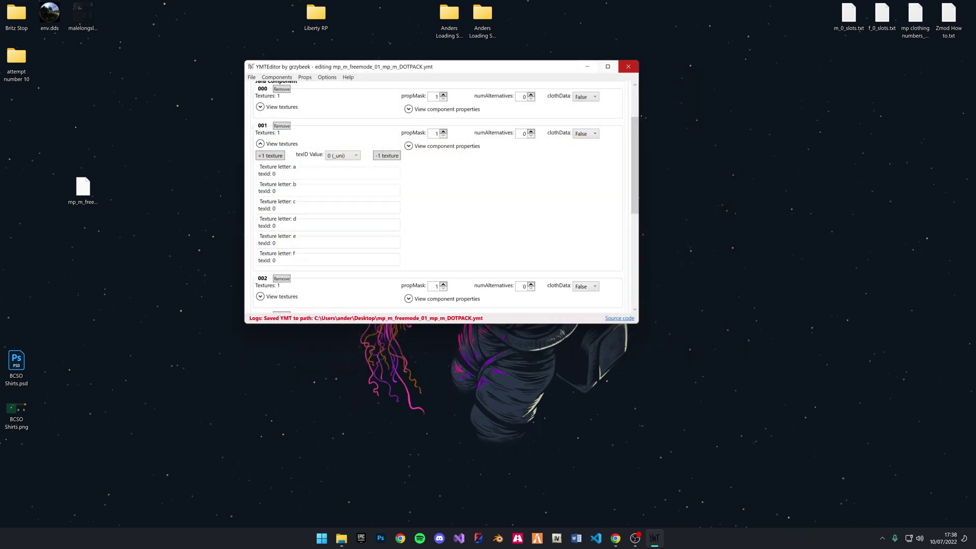
click(629, 66)
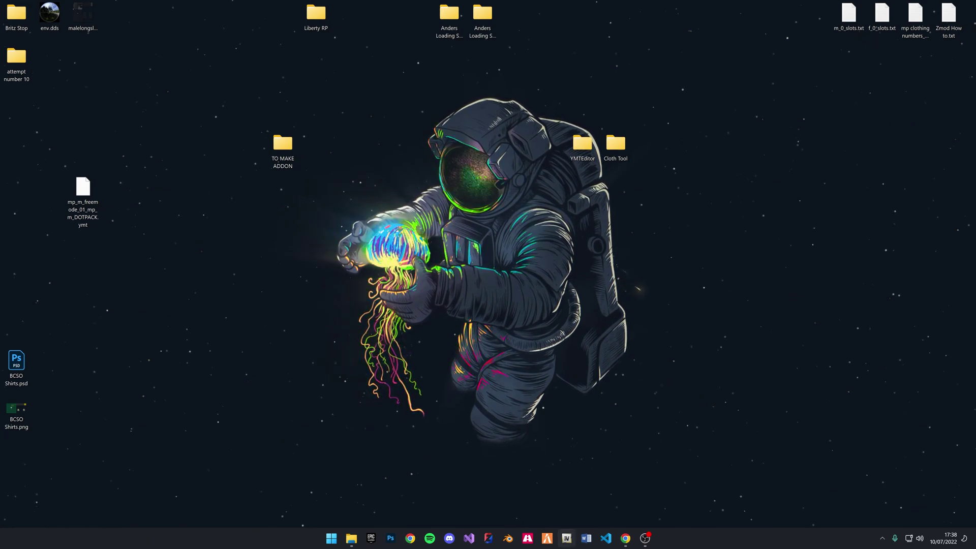
Launch OpenIV and browse the GTA V archive to the update > x64 > dlcpacks folder.
click(567, 539)
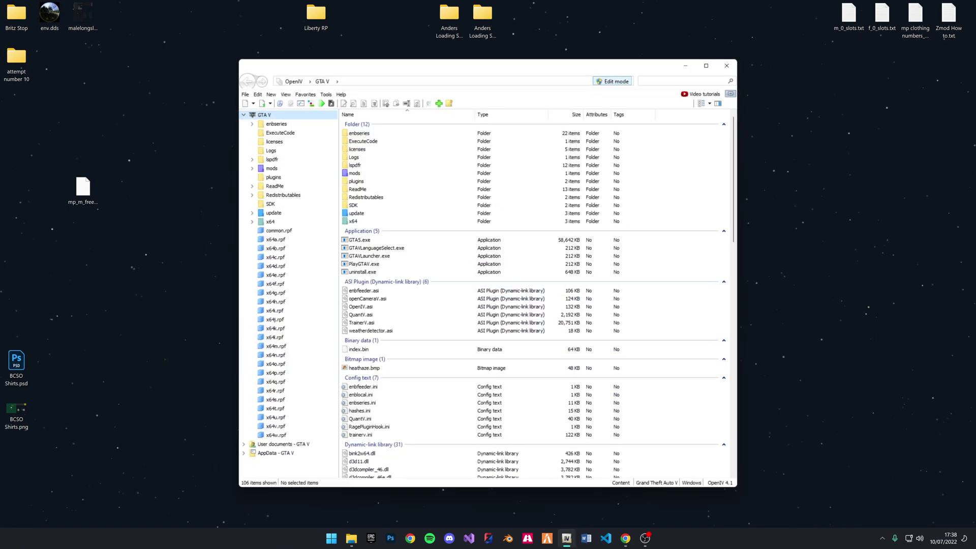
double_click(356, 213)
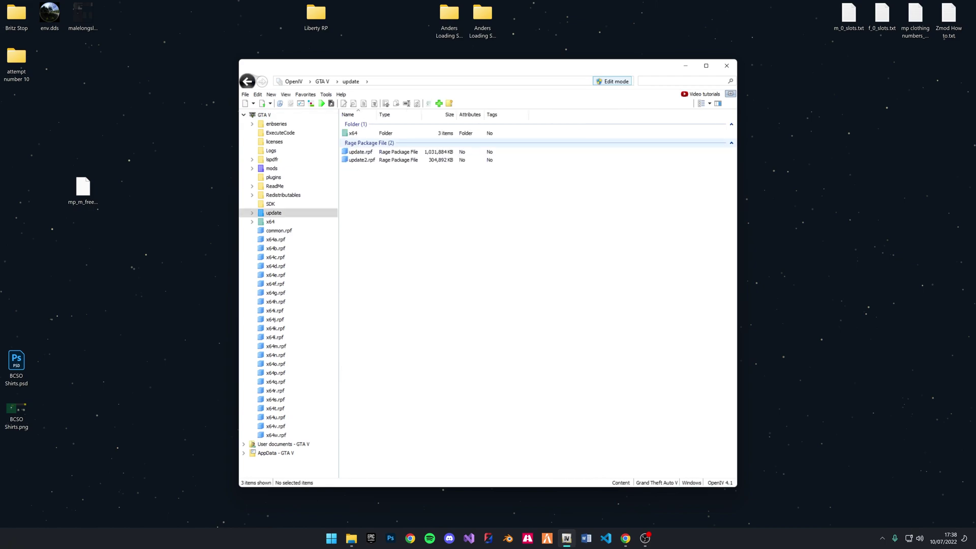
double_click(353, 133)
double_click(356, 133)
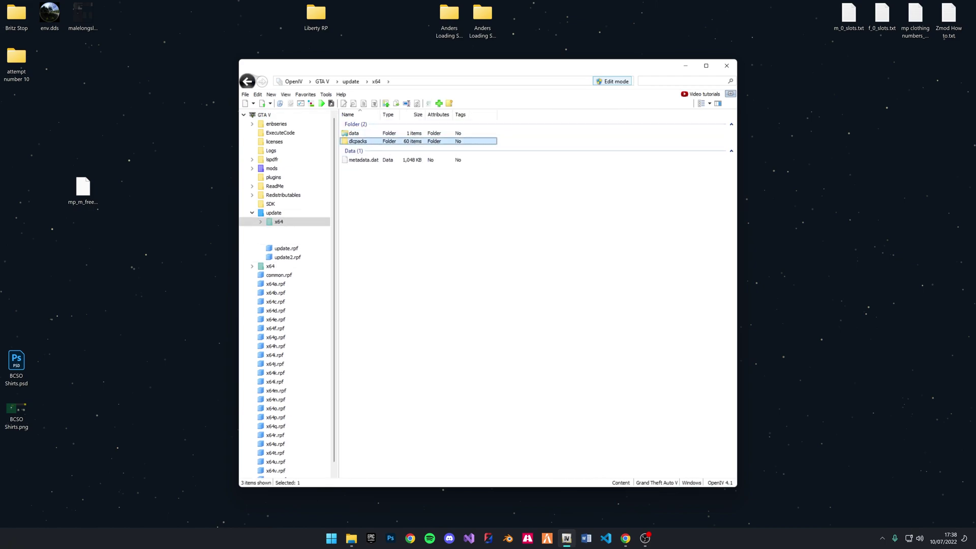
scroll(432, 309, down, 5)
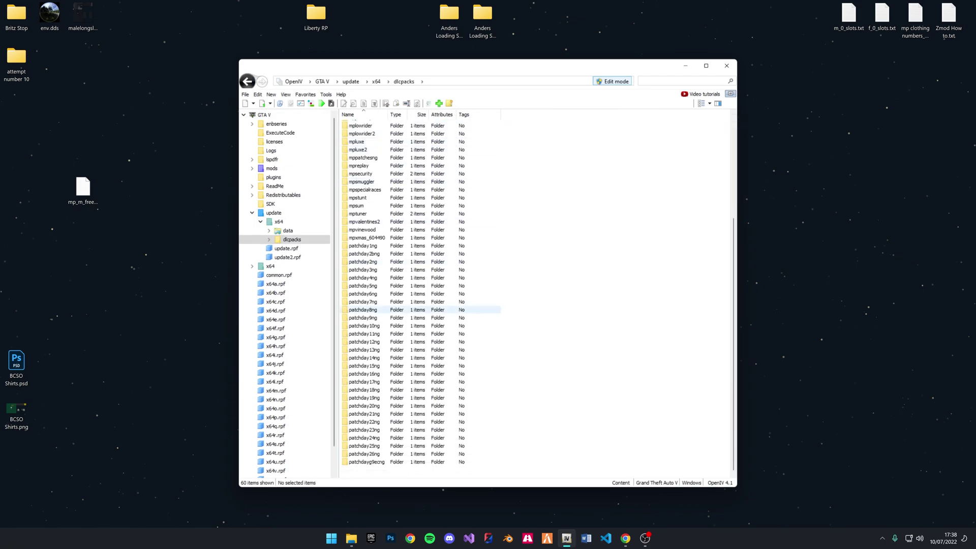
scroll(432, 426, up, 5)
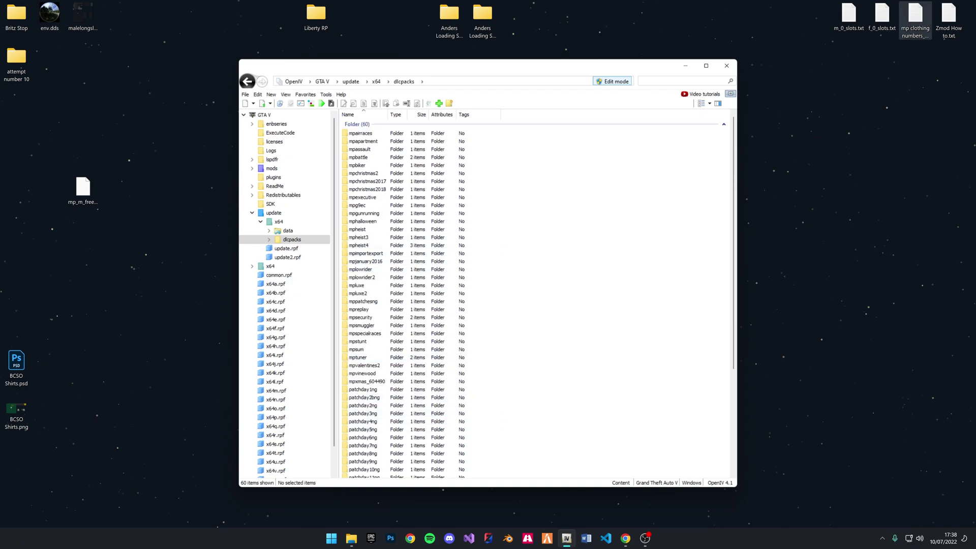
Open the desktop file mp clothing numbers_MALE.txt in Notepad and skim its list of component numbers.
click(914, 18)
key(Return)
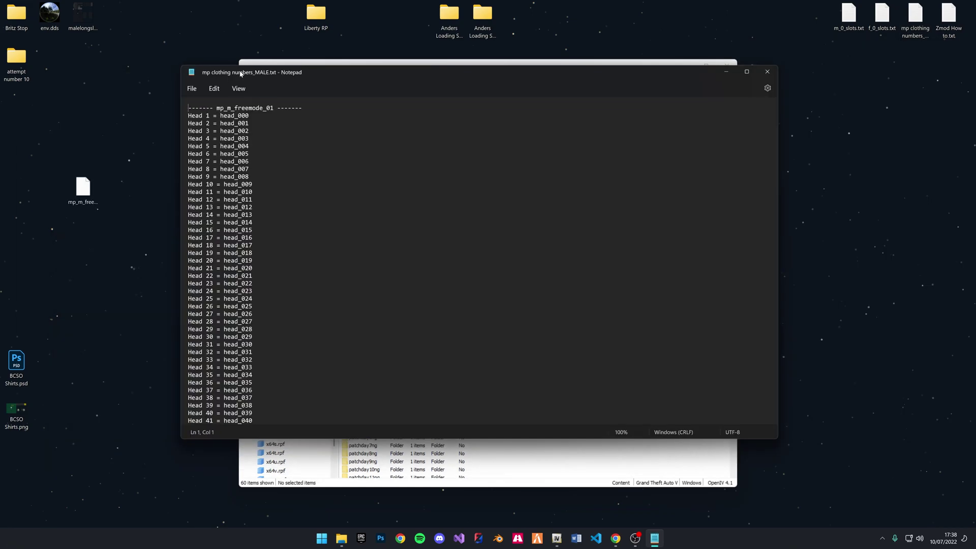
scroll(138, 262, down, 15)
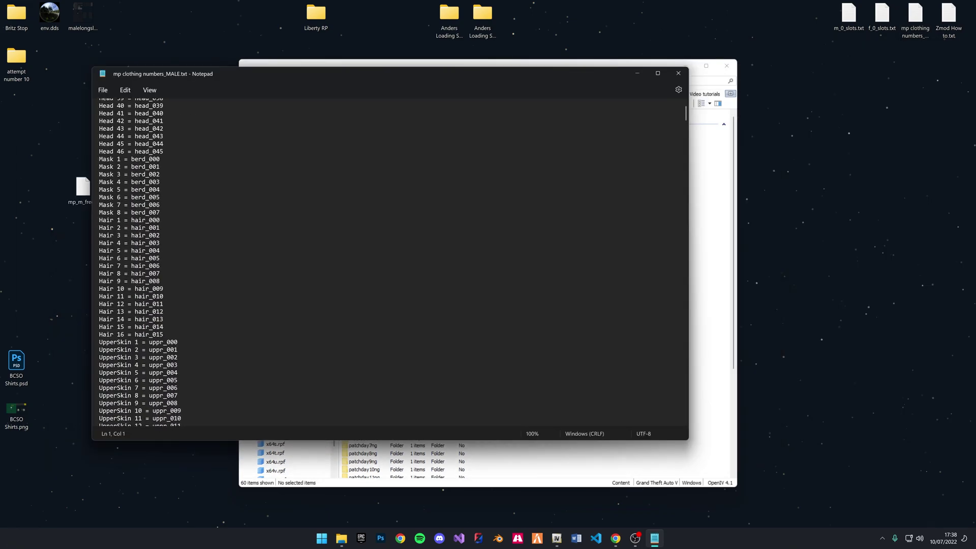
scroll(138, 262, up, 15)
click(160, 145)
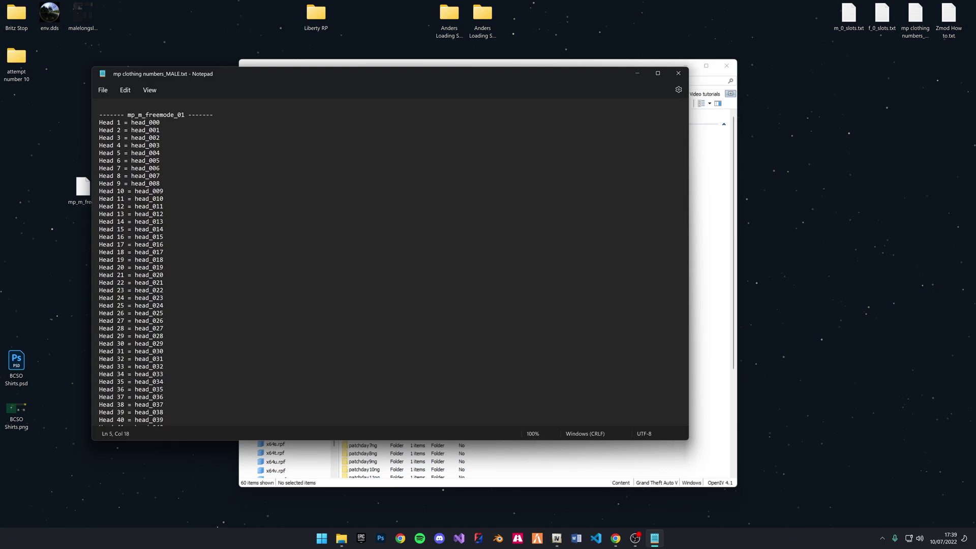
Search the clothing numbers list for "apt" and highlight the Pants 50 = lowr_005 line in the mp_m_freemode_01_male_apt01 section.
key(ctrl+f)
text(apt)
key(Escape)
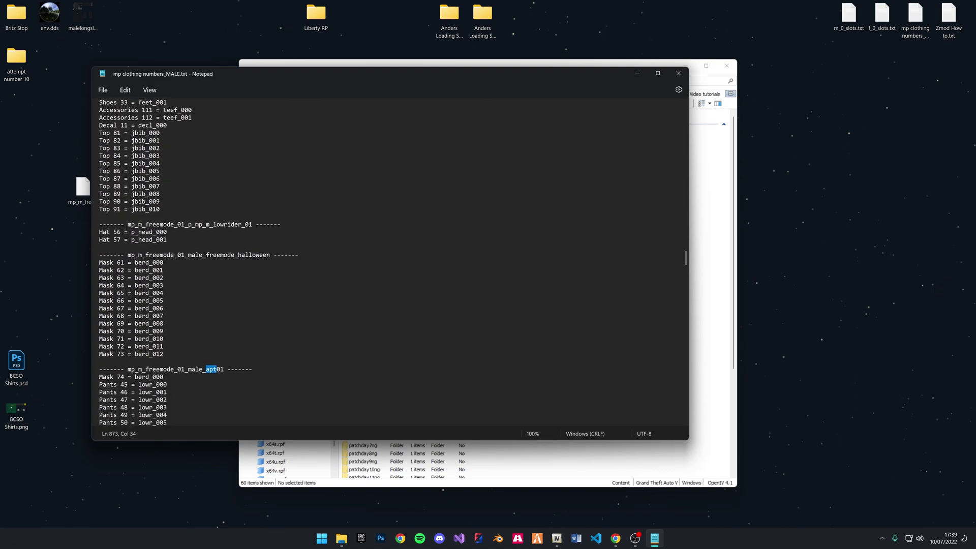
scroll(305, 262, down, 8)
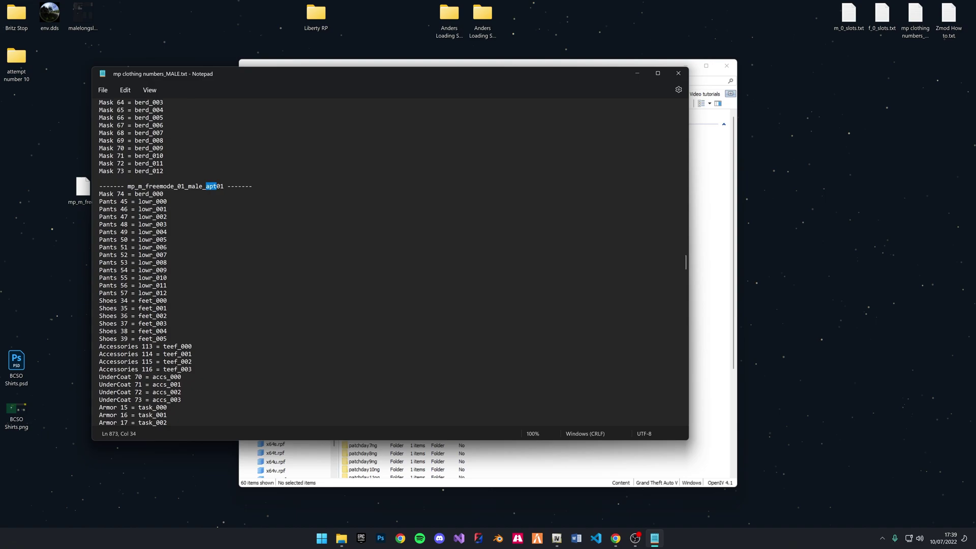
triple_click(148, 240)
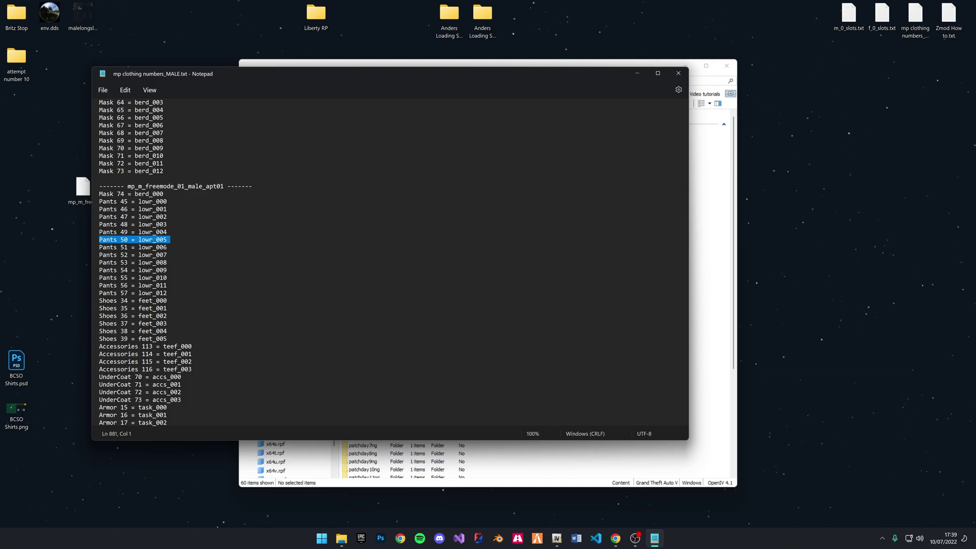
Switch to OpenIV and open mpapartment > dlc.rpf > x64 > models > cdimages > mpapt01.rpf.
key(alt+Tab)
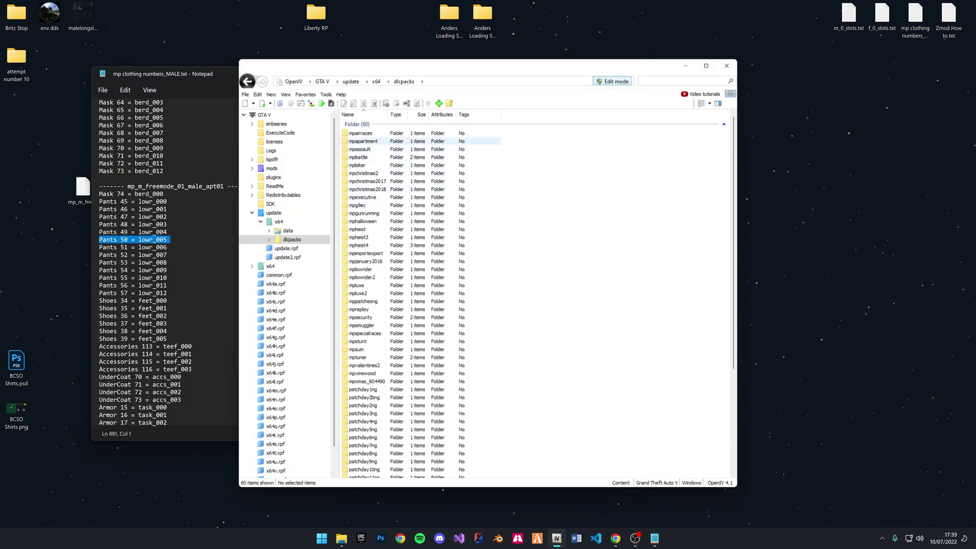
double_click(362, 140)
double_click(358, 133)
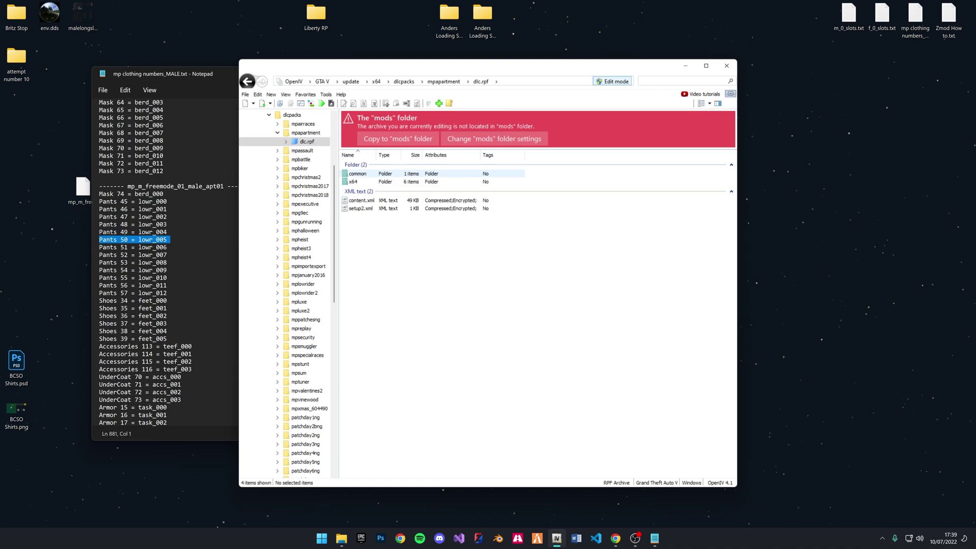
double_click(354, 182)
double_click(356, 206)
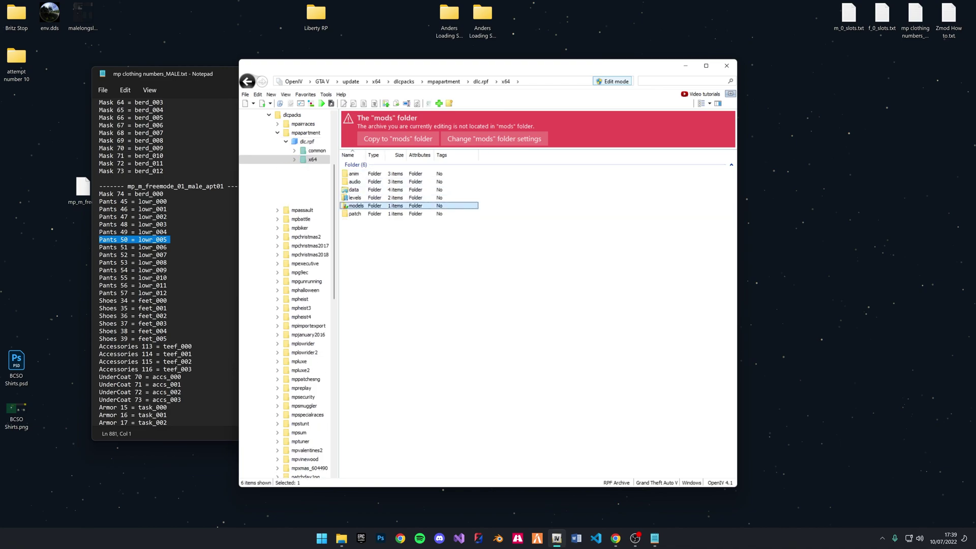
double_click(355, 206)
double_click(355, 174)
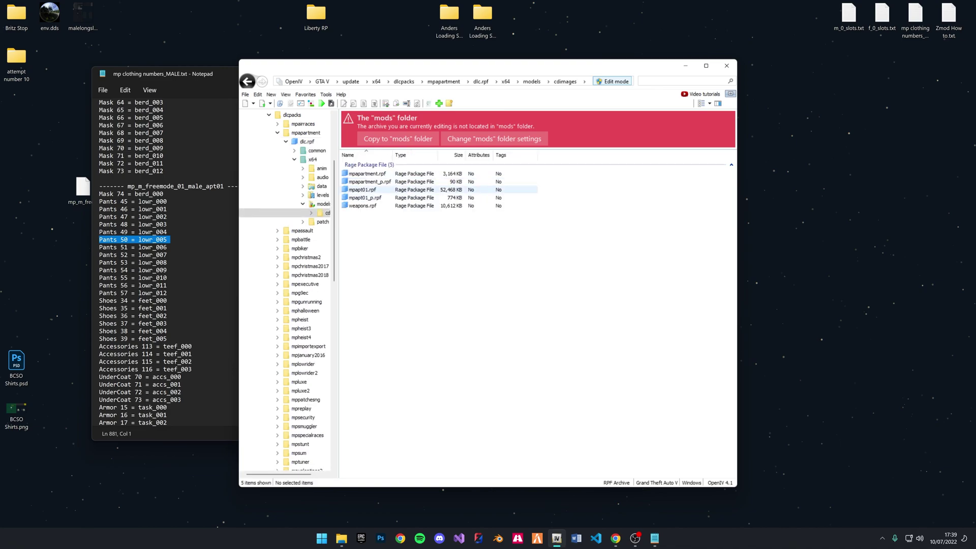
double_click(362, 189)
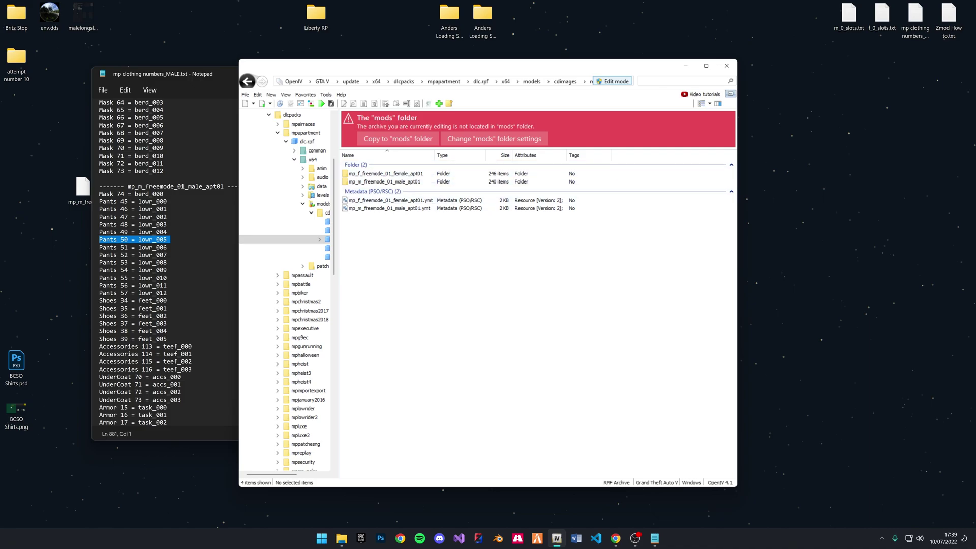
Copy mp_m_freemode_01_male_apt01.ymt from the mpapt01.rpf archive to the desktop.
click(389, 208)
click(389, 208)
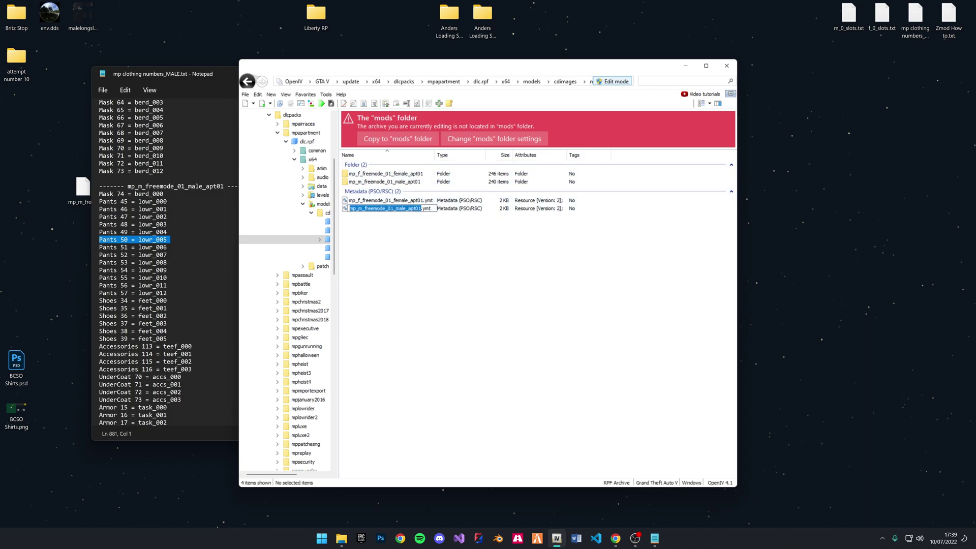
key(Escape)
click(803, 234)
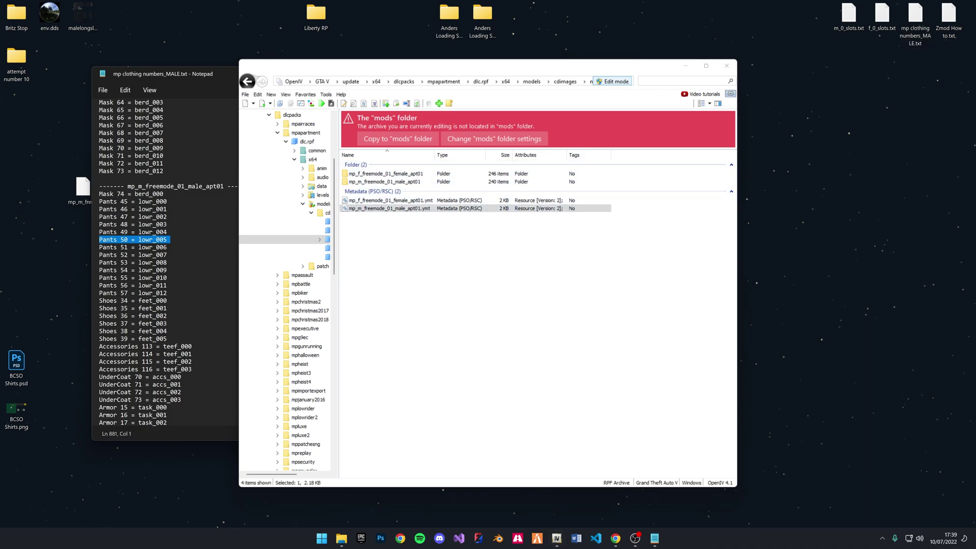
click(388, 208)
drag(388, 209, 816, 275)
click(533, 265)
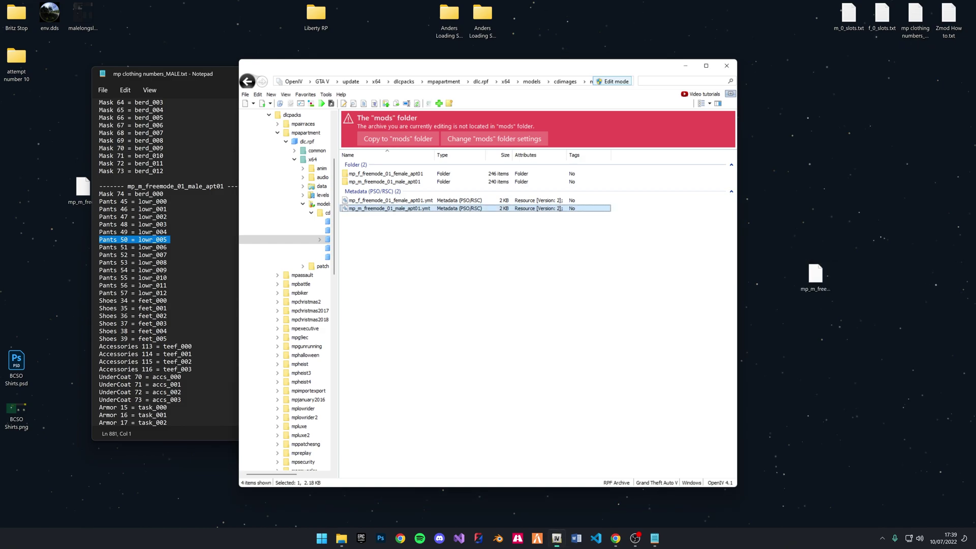
Open the mp_m_freemode_01_male_apt01 folder in the archive and copy lowr_005_r.ydd to the desktop.
double_click(384, 182)
double_click(384, 181)
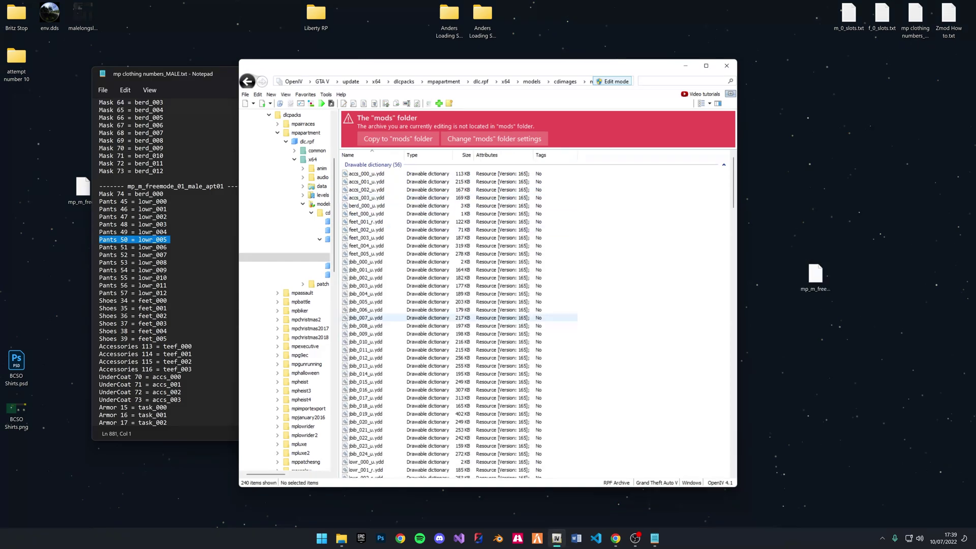
scroll(534, 320, down, 10)
scroll(457, 320, up, 4)
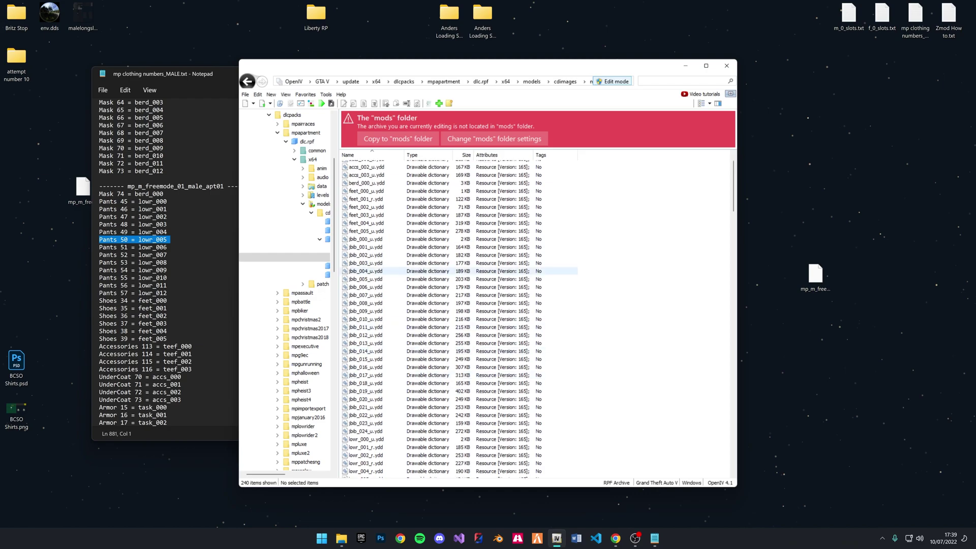
scroll(458, 300, up, 7)
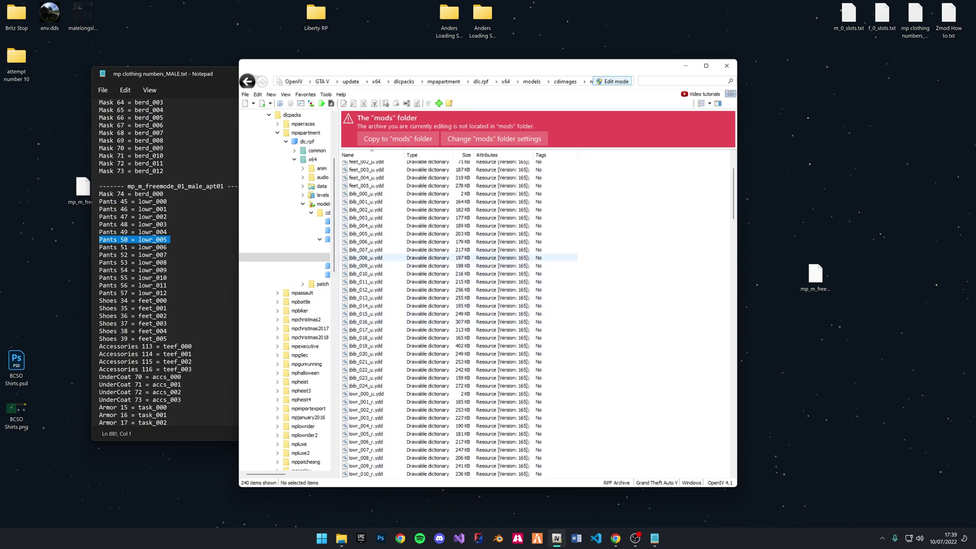
scroll(457, 299, down, 8)
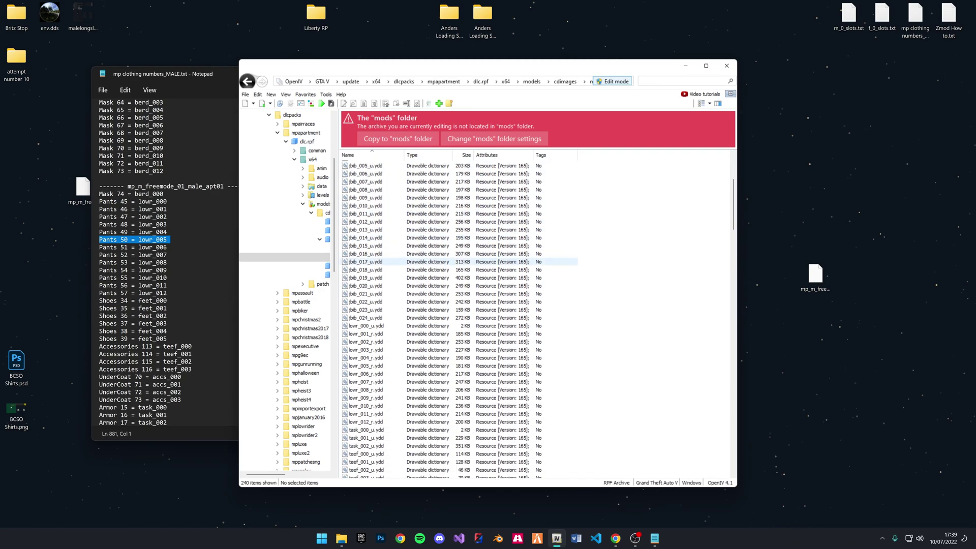
click(366, 298)
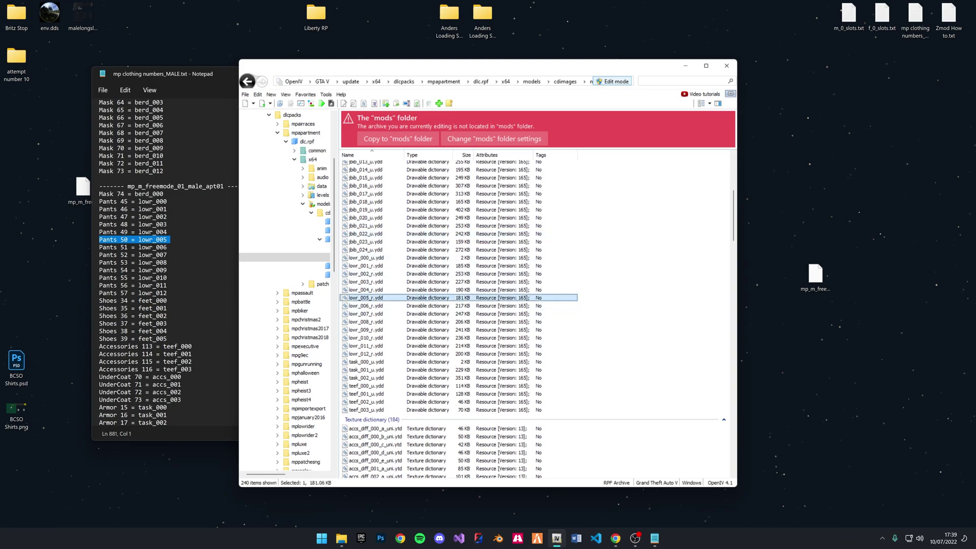
drag(364, 297, 882, 324)
Try to copy the five textures lowr_diff_005_a_whi.ytd through lowr_diff_005_e_whi.ytd from the archive to the desktop.
scroll(376, 319, down, 15)
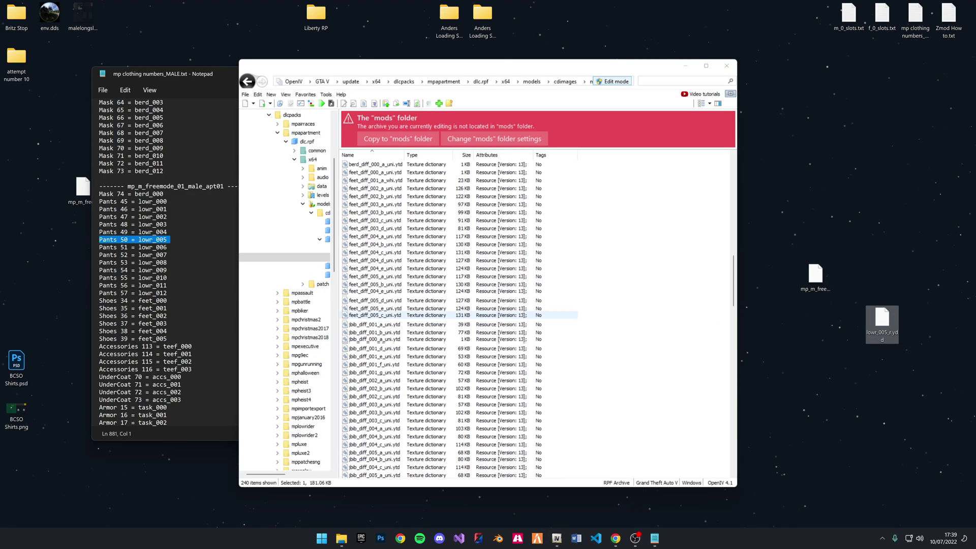
scroll(376, 319, down, 20)
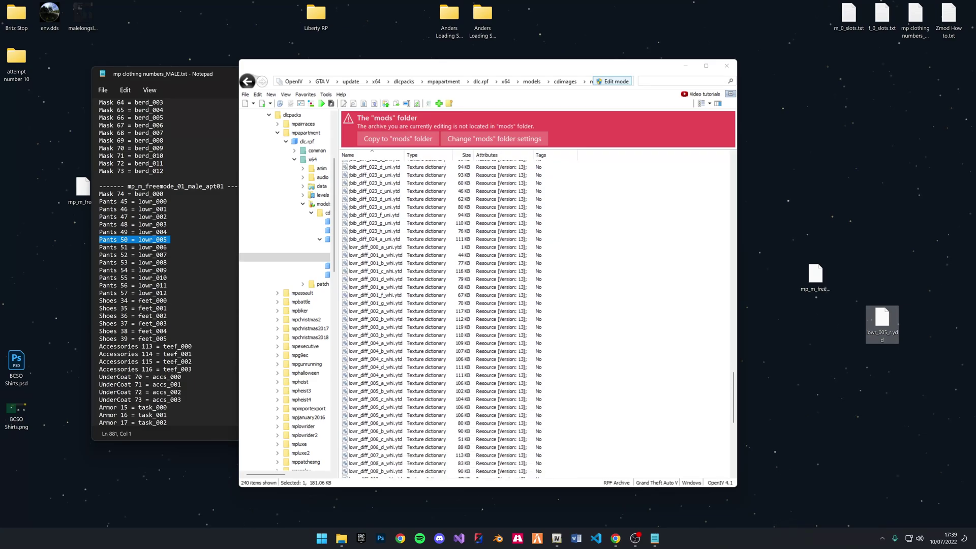
click(376, 384)
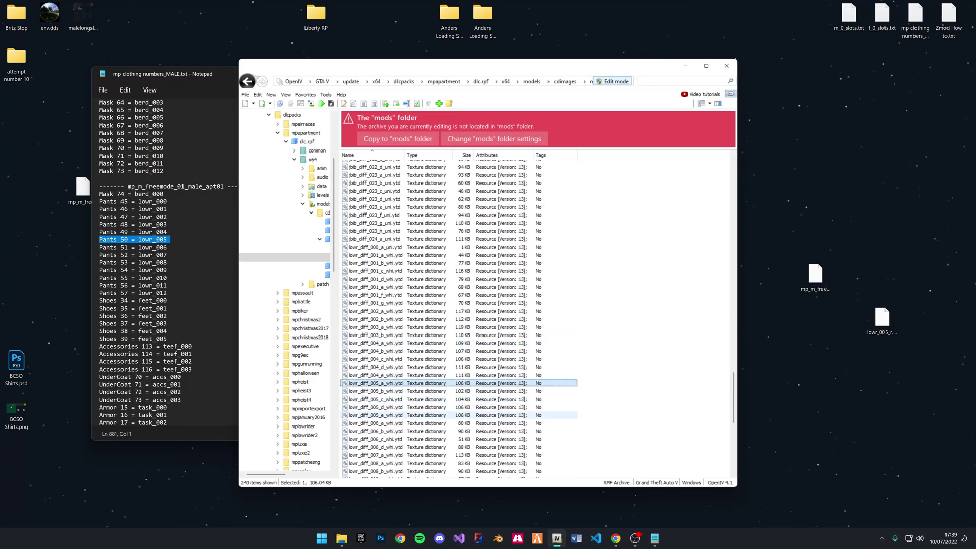
shift+click(376, 415)
drag(376, 399, 882, 369)
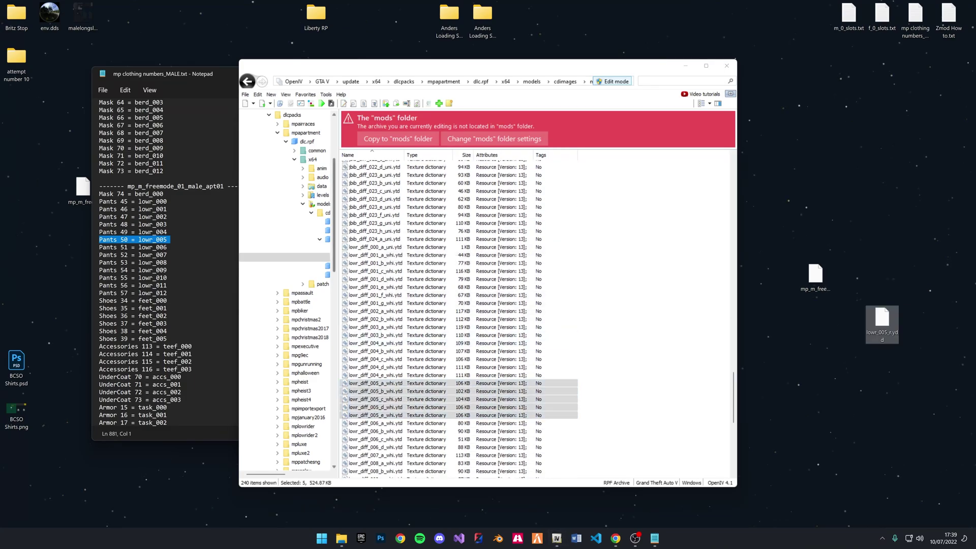
drag(376, 383, 859, 378)
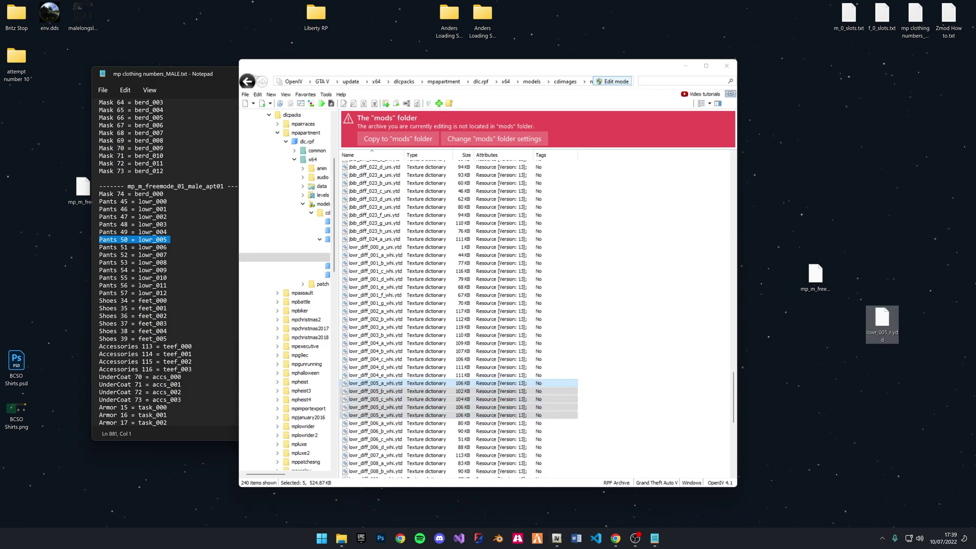
Reselect the lowr_diff_005 textures a to e in the archive and copy them to the desktop.
click(376, 383)
click(376, 391)
click(376, 398)
drag(686, 389, 559, 383)
key(shift+Down)
key(shift+Down)
key(shift+Down)
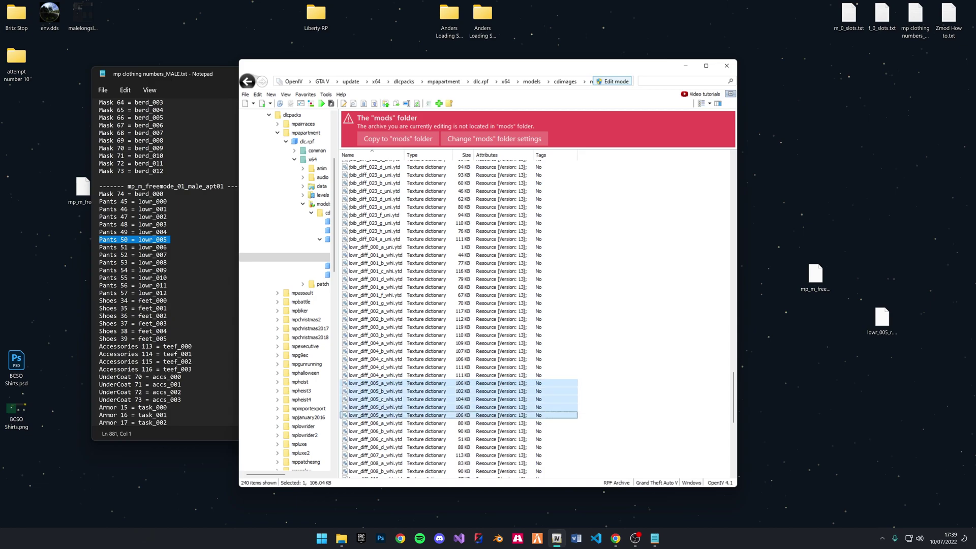
key(ctrl+Up)
key(ctrl+Up)
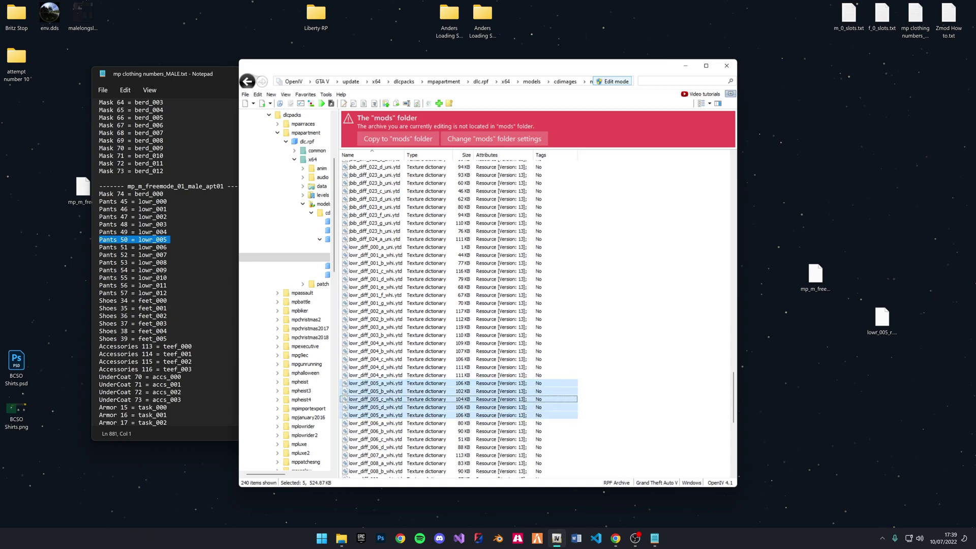
drag(376, 399, 915, 409)
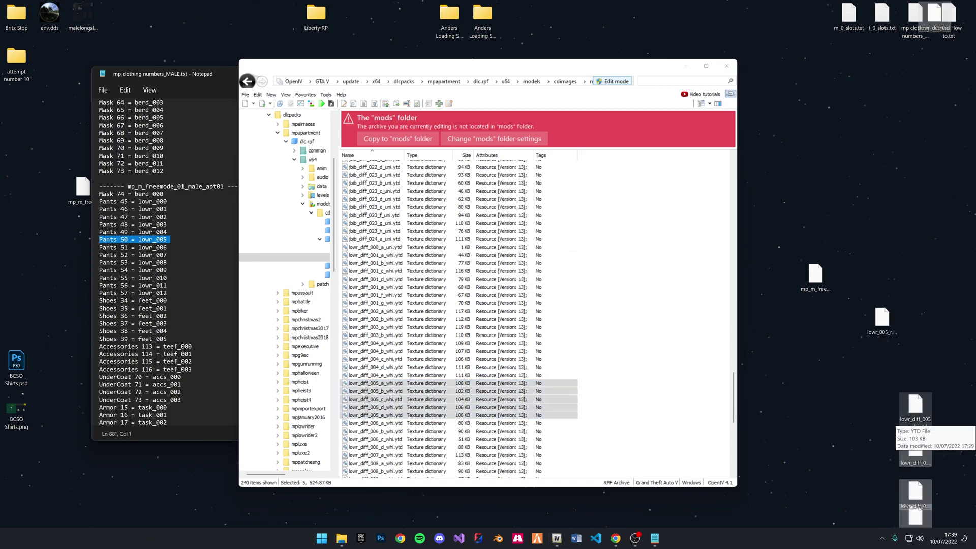
Move the stray lowr_diff_005_d_whi.ytd beside the other extracted textures on the desktop and close OpenIV.
click(849, 59)
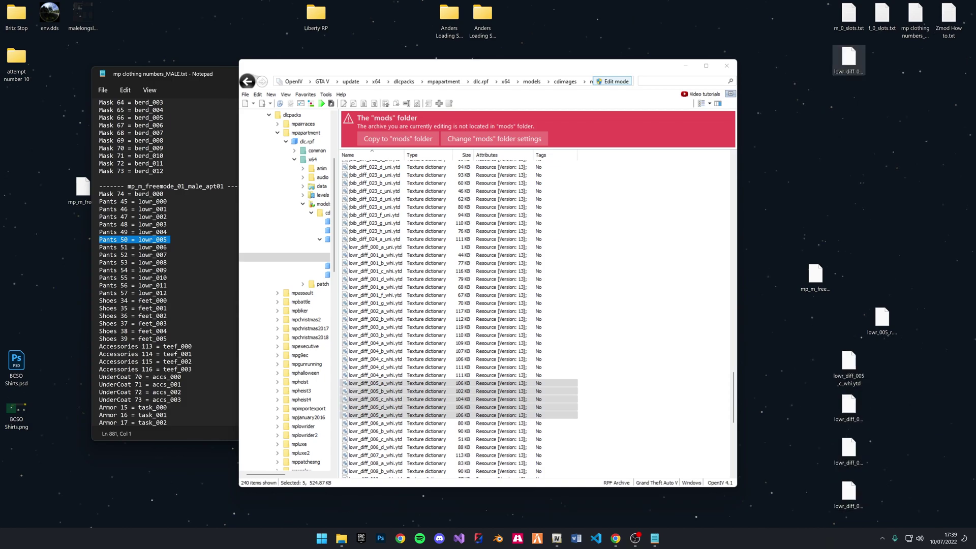
drag(849, 59, 882, 365)
click(922, 402)
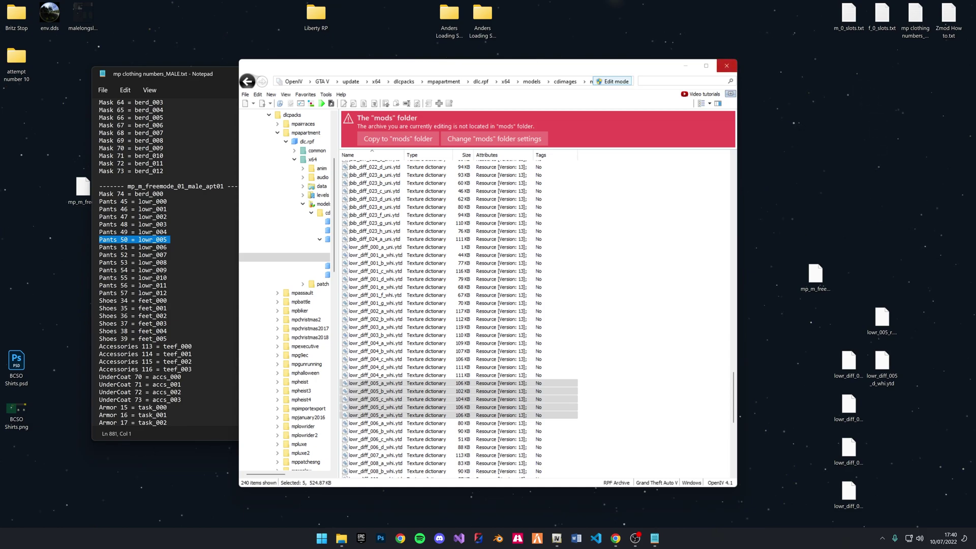
click(726, 66)
drag(487, 73, 423, 67)
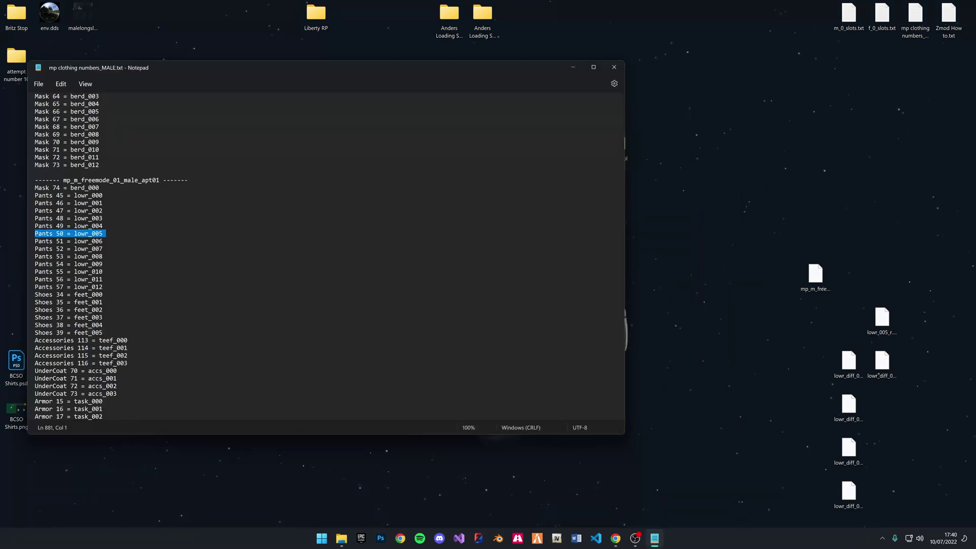
Switch to File Explorer and open the testing folder in the FiveM Server resources directory.
mouse_move(341, 538)
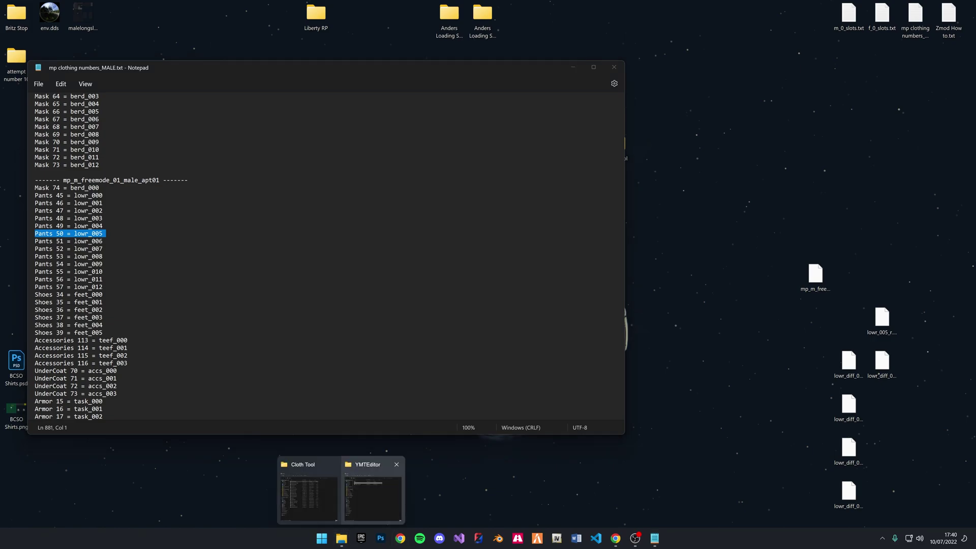
click(376, 491)
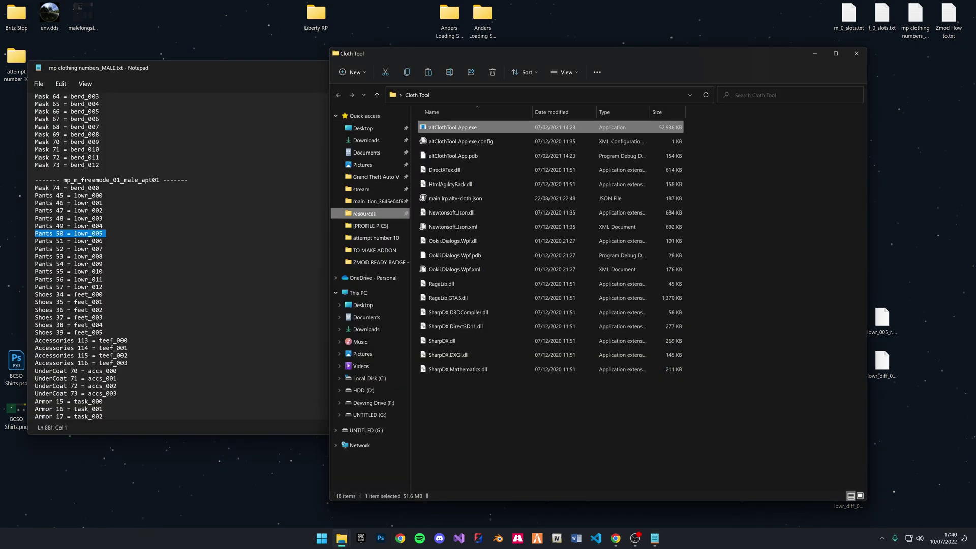
click(365, 214)
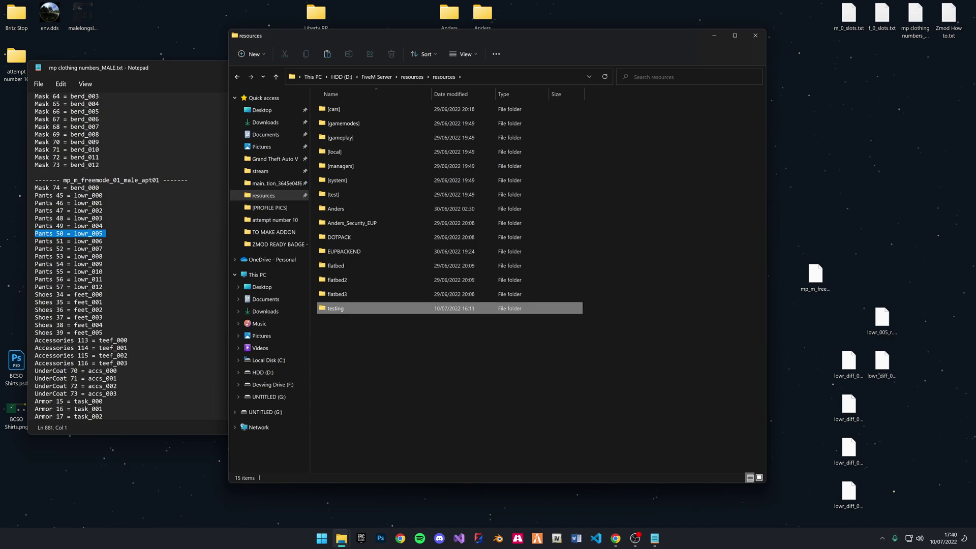
double_click(336, 308)
Open fxmanifest.lua from the testing resource in Notepad, review its game and version lines, and close it.
click(345, 123)
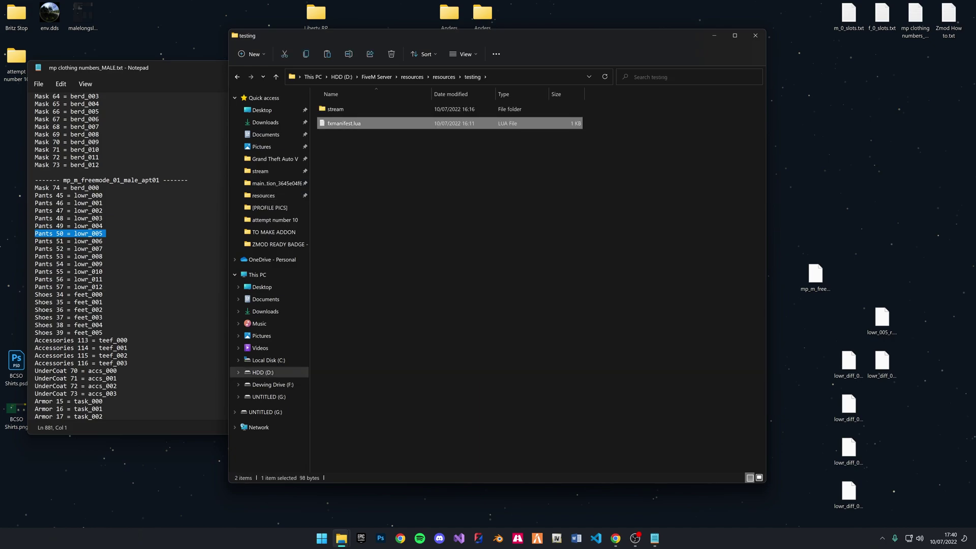
key(alt+Tab)
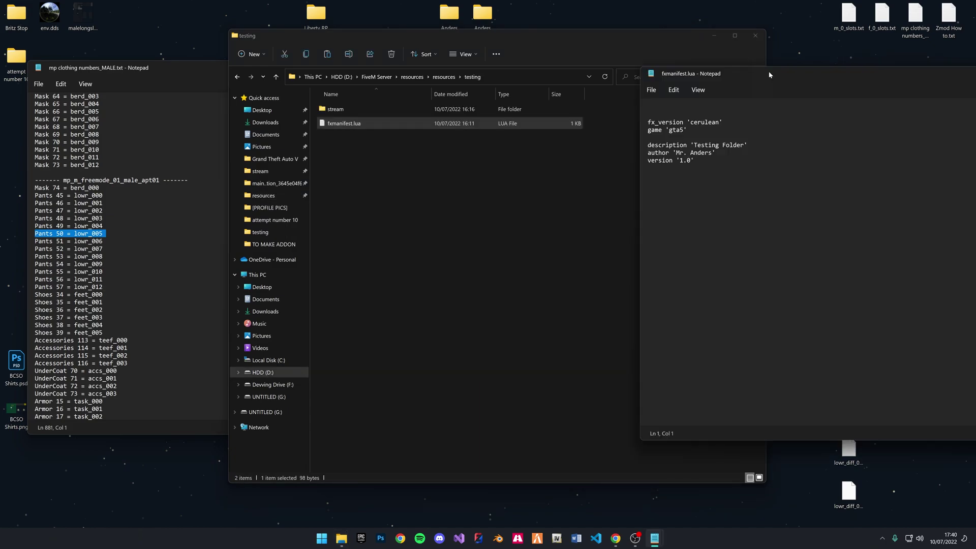
drag(769, 75, 350, 101)
triple_click(228, 151)
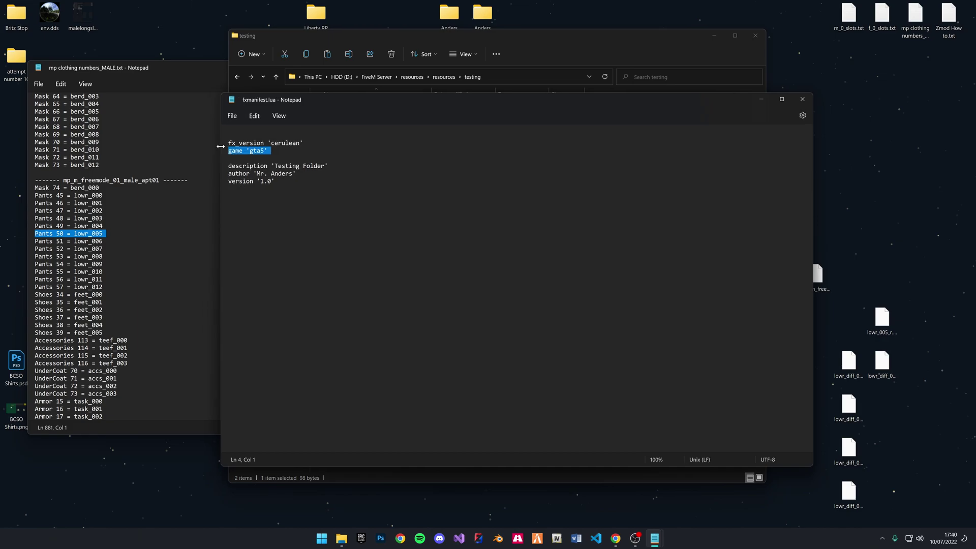
click(801, 99)
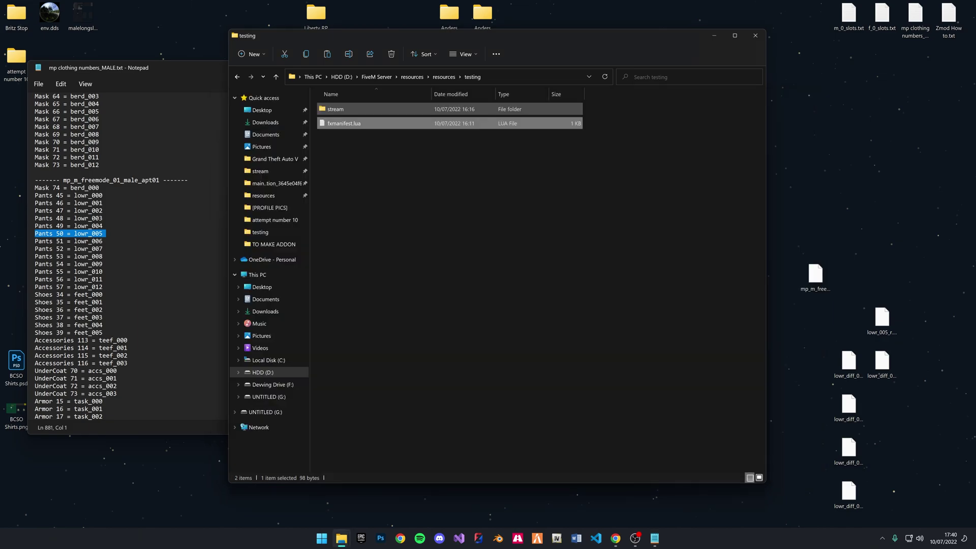
Open the testing resource's stream folder and delete the existing mp_m_freemode_01_male_apt01.ymt.
double_click(346, 105)
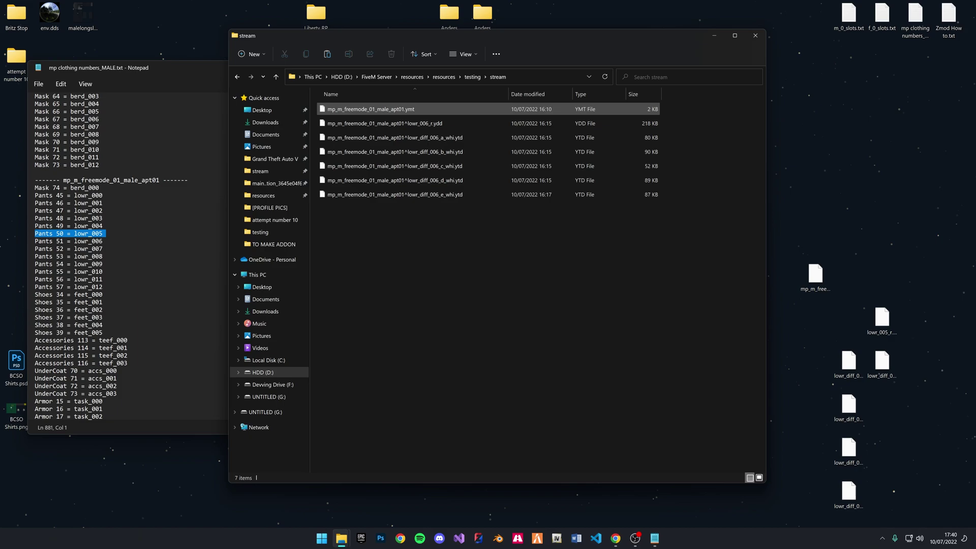
click(371, 109)
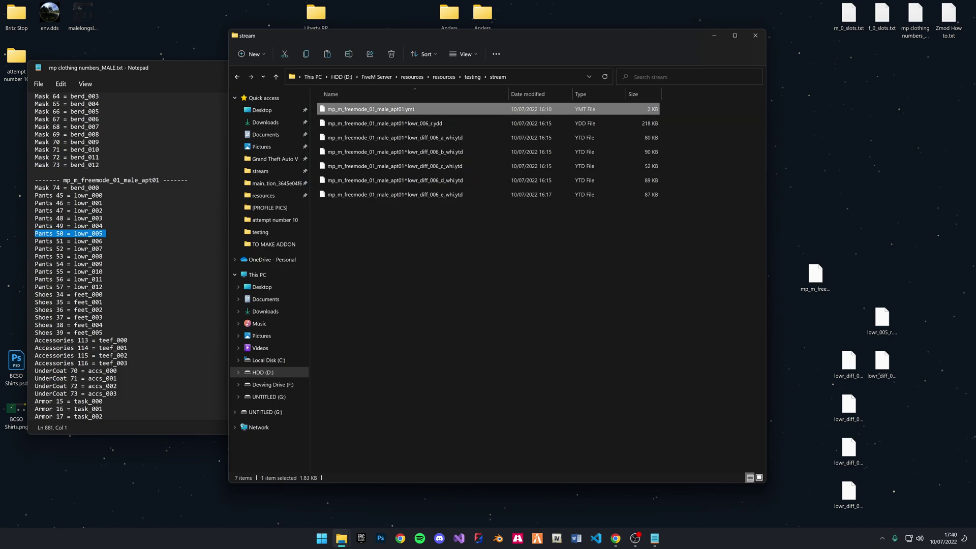
key(Delete)
Copy the freshly extracted mp_m_freemode_01_male_apt01.ymt from the desktop into the testing resource's stream folder.
drag(866, 388, 831, 348)
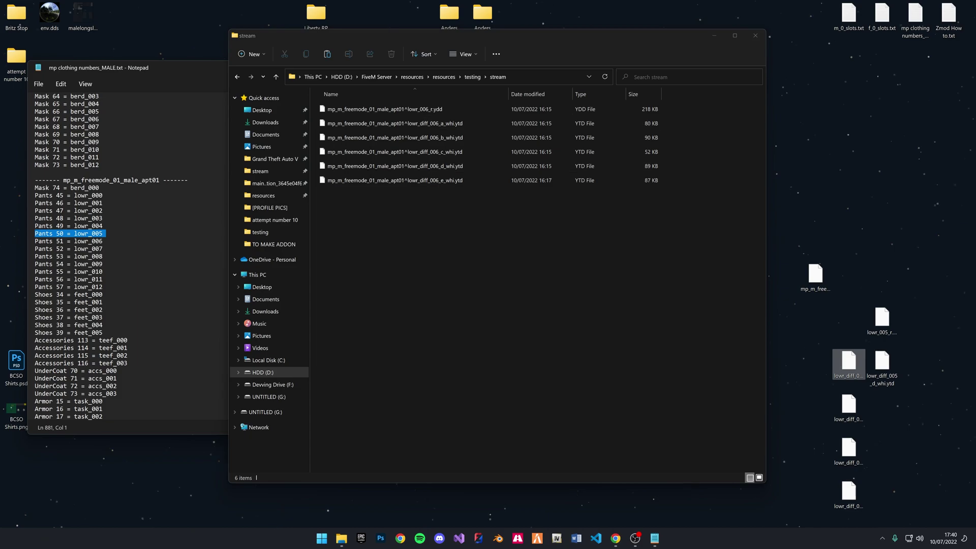
click(417, 138)
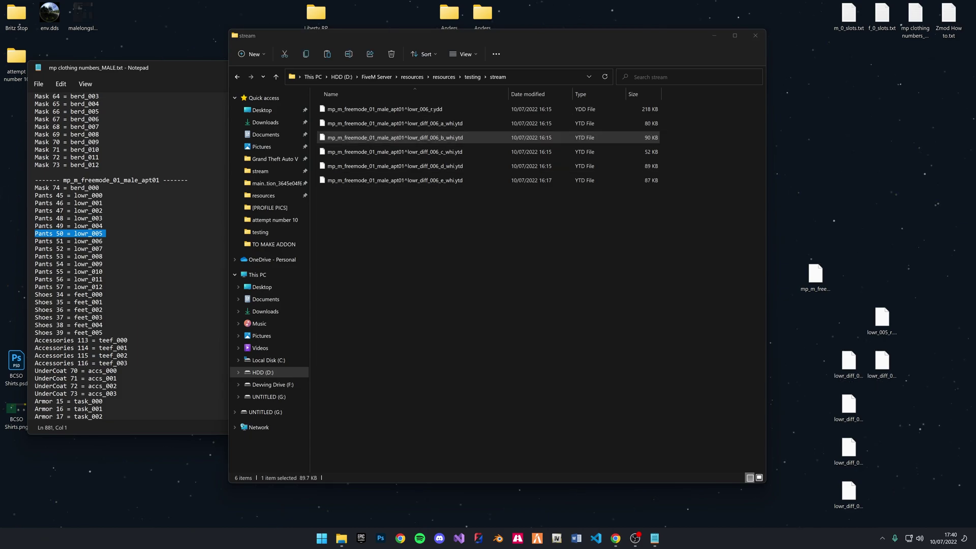
click(458, 254)
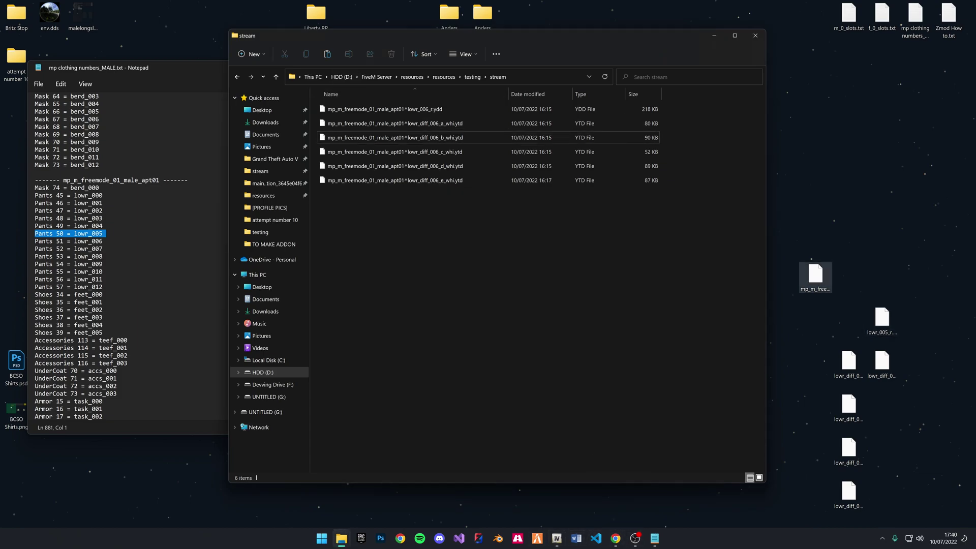
click(815, 277)
double_click(815, 277)
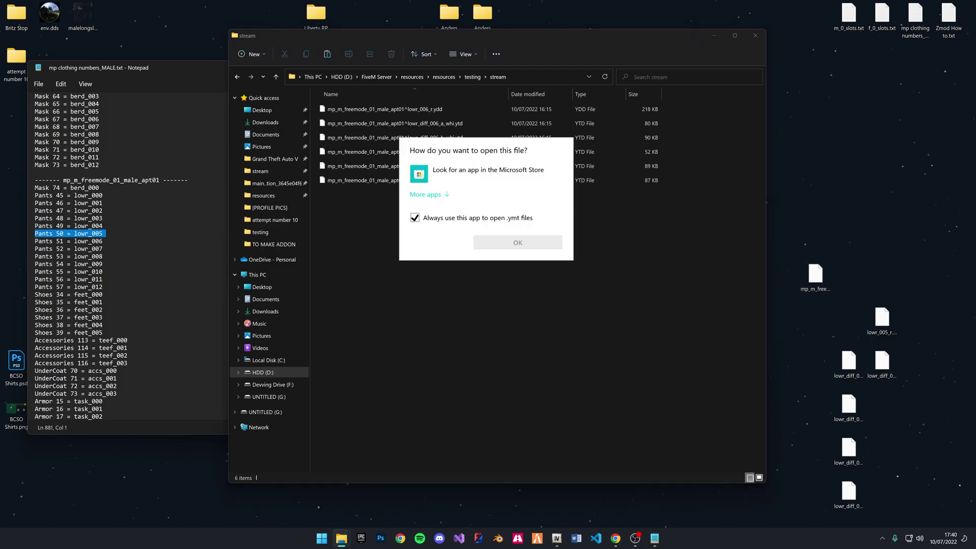
drag(815, 277, 664, 285)
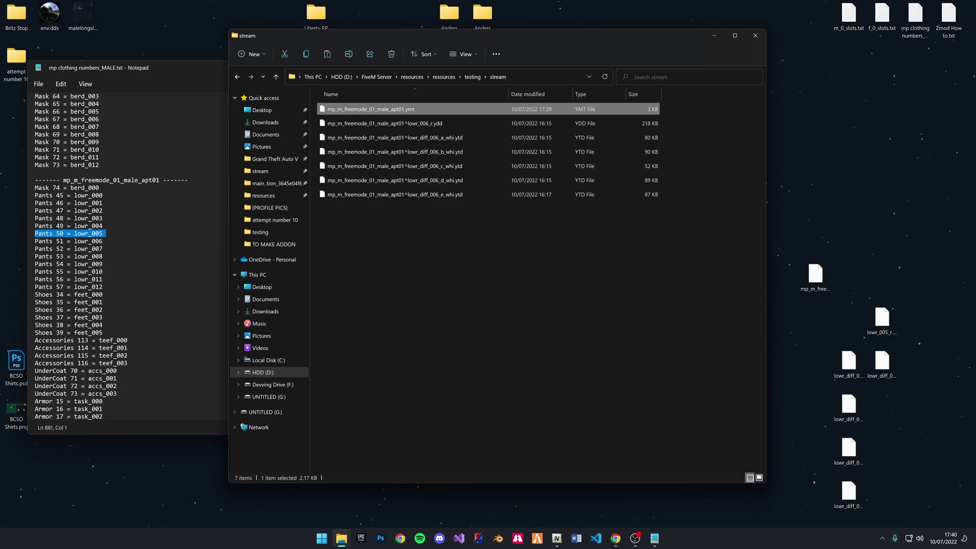
Open the testing\stream folder in OpenIV and preview the texture mp_m_freemode_01_male_apt01^lowr_diff_006_e_whi.ytd.
click(175, 196)
click(572, 67)
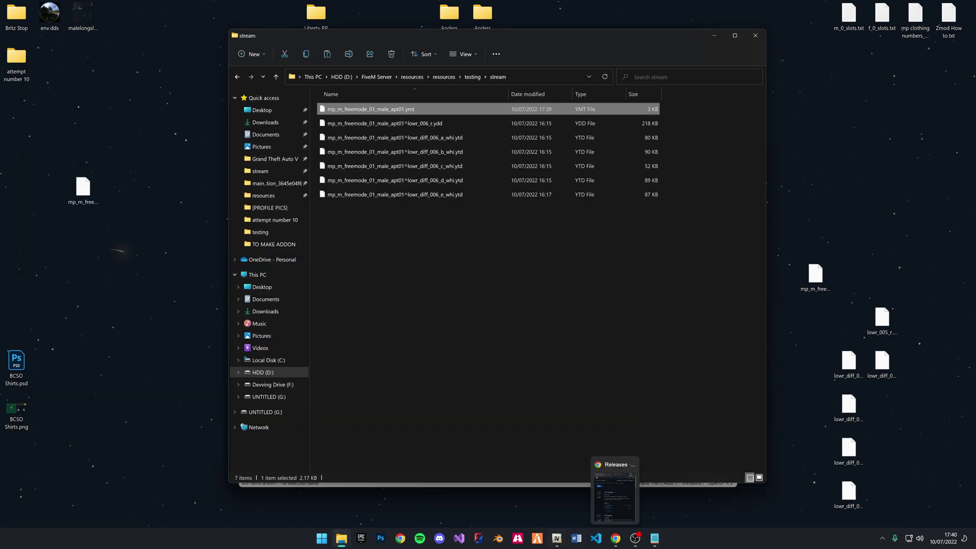
click(556, 538)
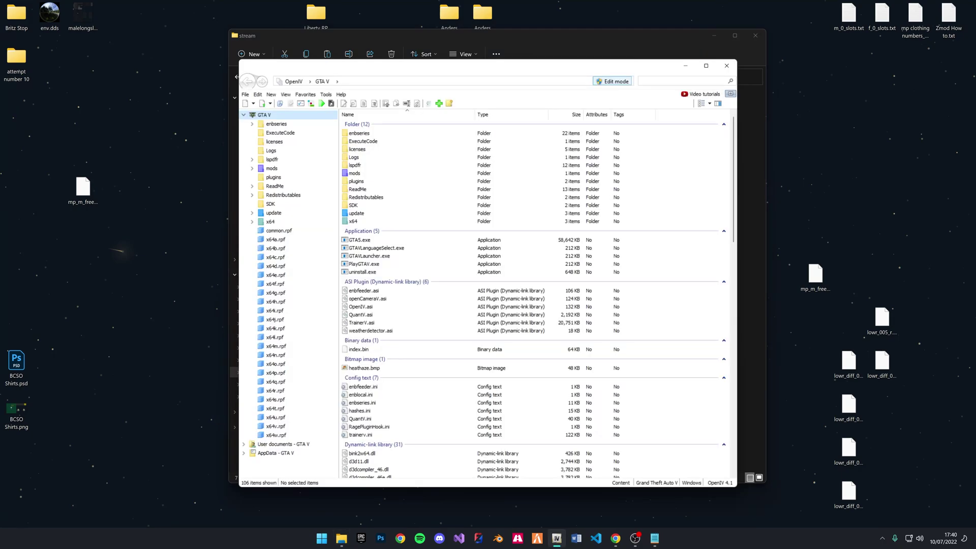
drag(508, 37, 661, 67)
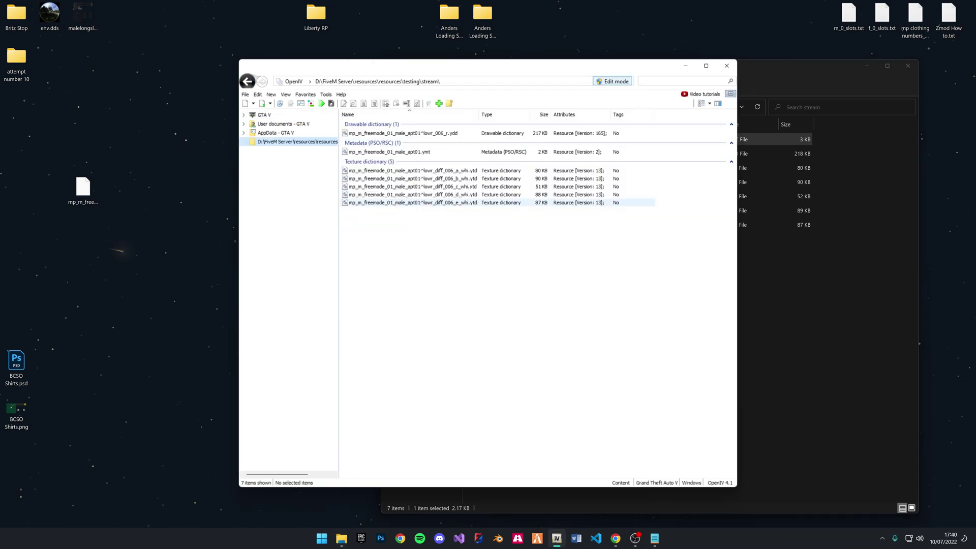
double_click(406, 203)
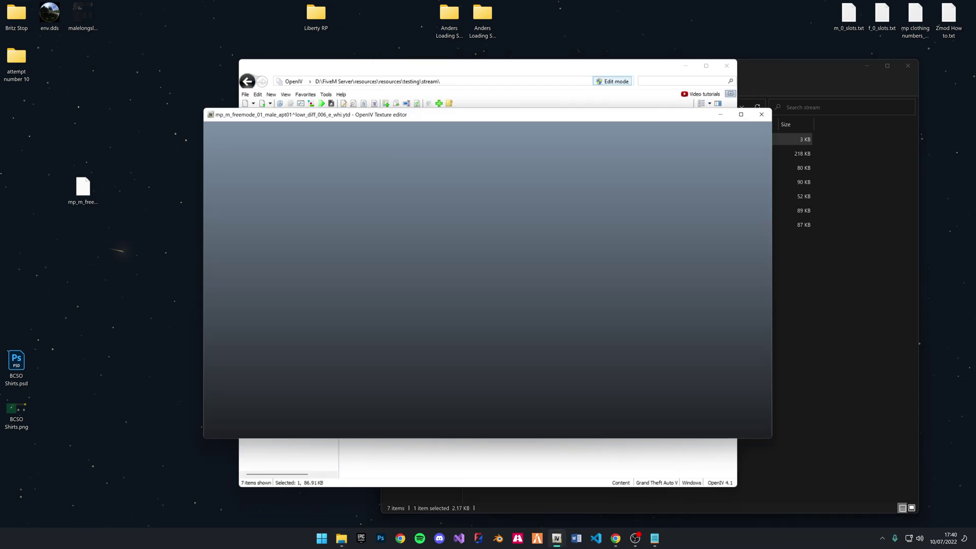
click(762, 114)
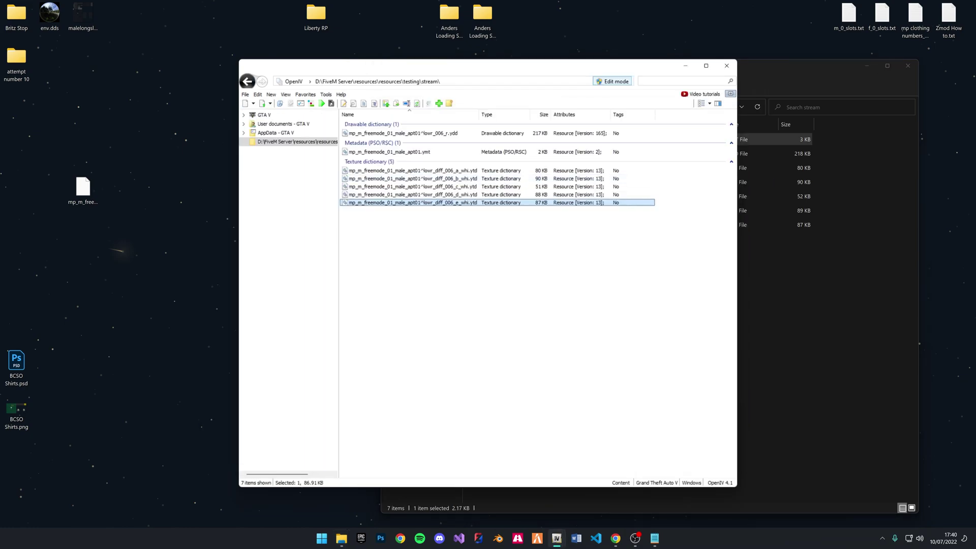
Bring up the testing resource's stream folder beside the desktop and launch YMTEditor from its desktop folder.
click(814, 305)
click(792, 310)
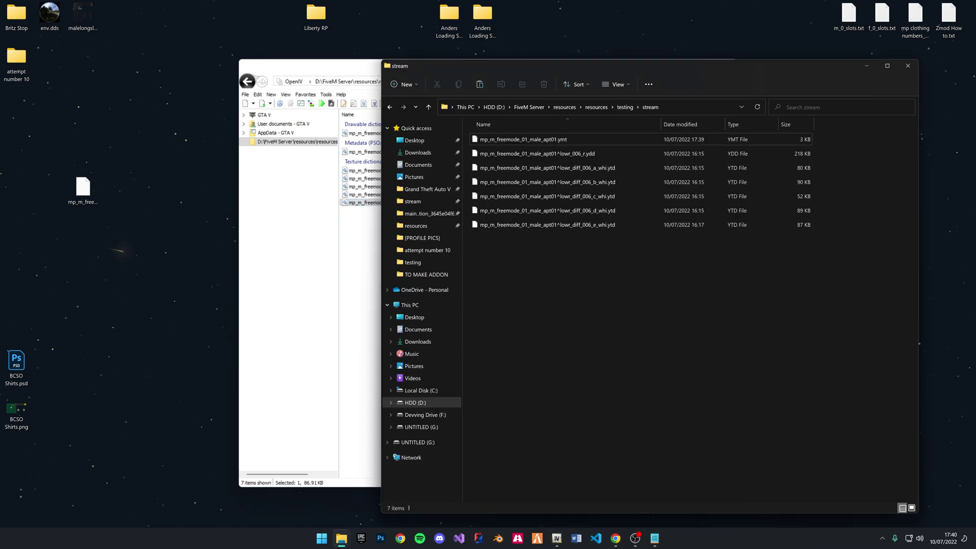
drag(646, 66, 642, 81)
drag(622, 122, 622, 168)
drag(621, 80, 611, 192)
double_click(582, 143)
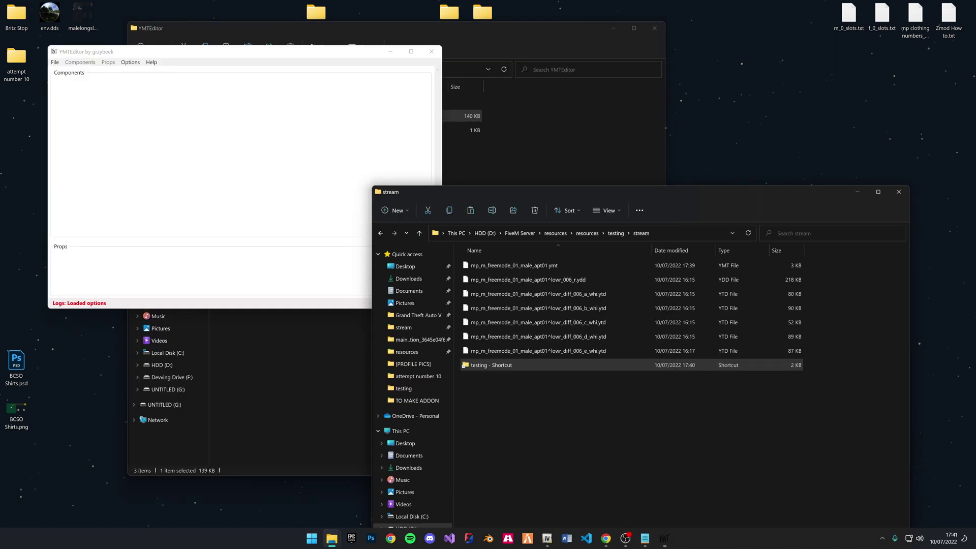
Load mp_m_freemode_01_male_apt01.ymt from the testing resource's stream folder into YMTEditor.
click(514, 265)
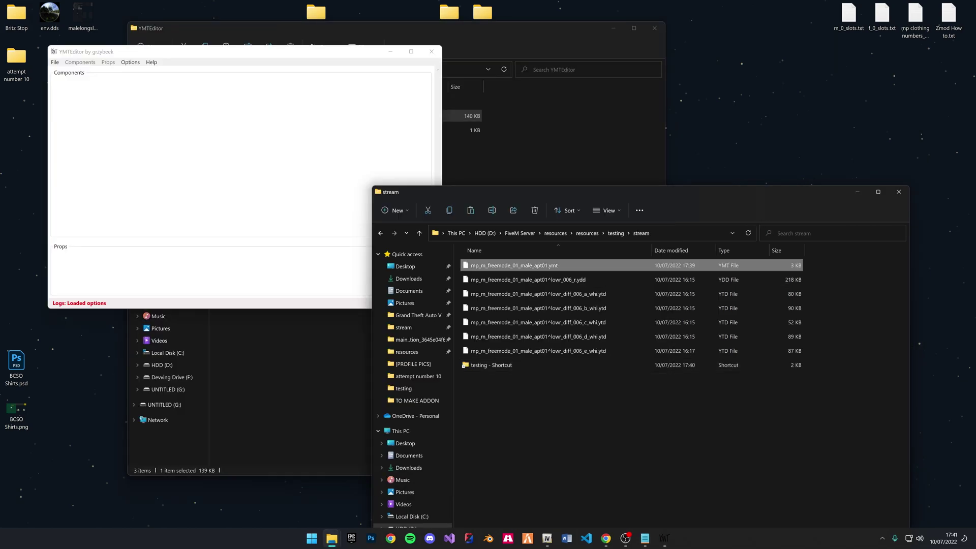
drag(513, 265, 241, 155)
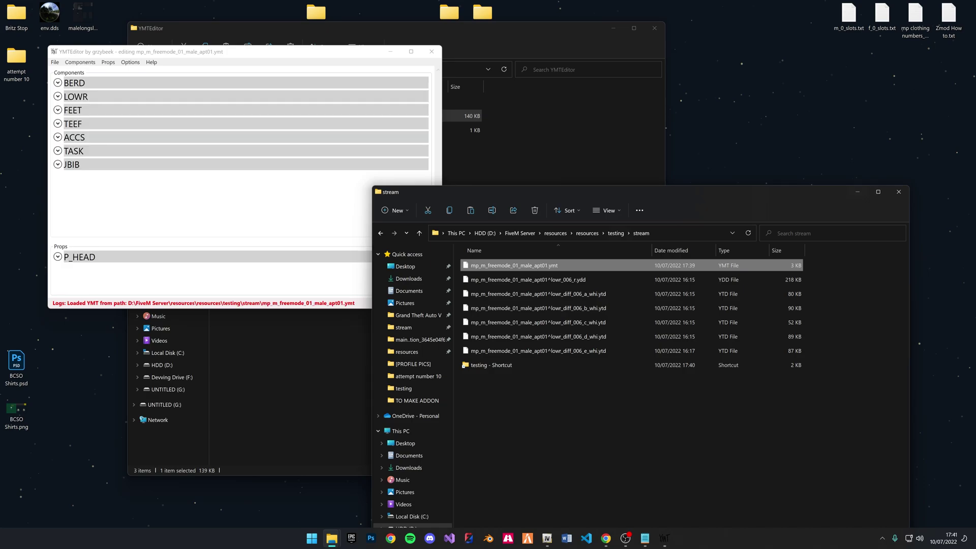
drag(620, 195, 633, 120)
click(549, 31)
click(99, 51)
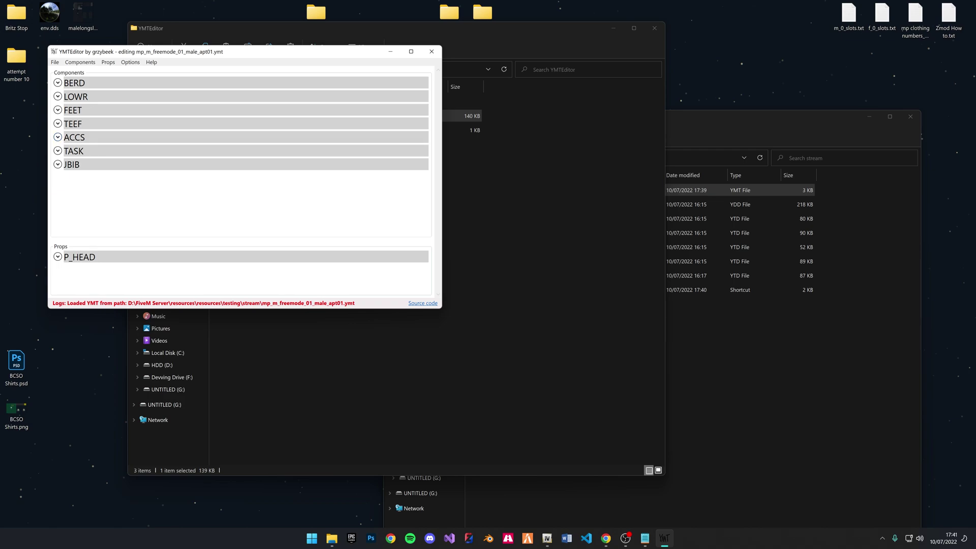
Expand the LOWR component and show the texture list of drawable 006.
click(58, 96)
scroll(84, 135, down, 6)
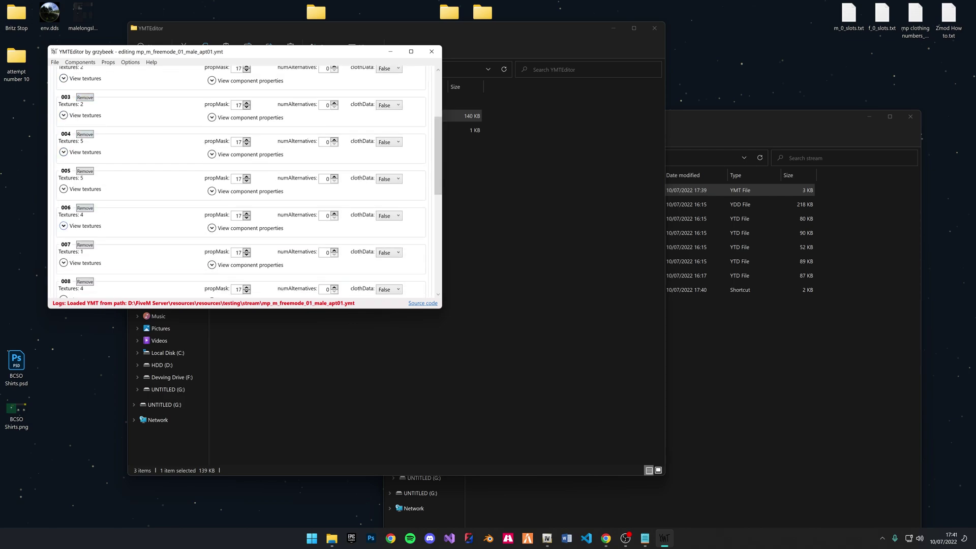
click(732, 333)
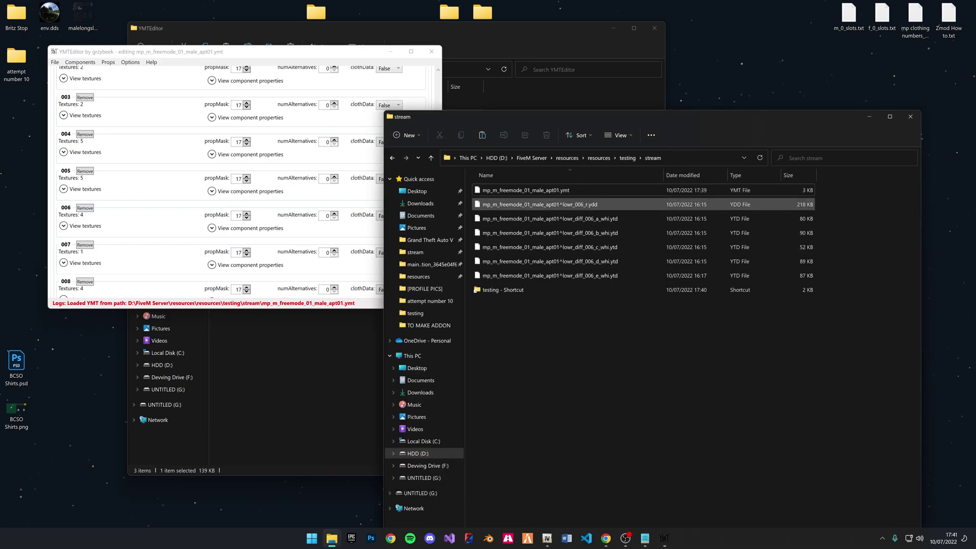
click(63, 226)
scroll(239, 183, down, 3)
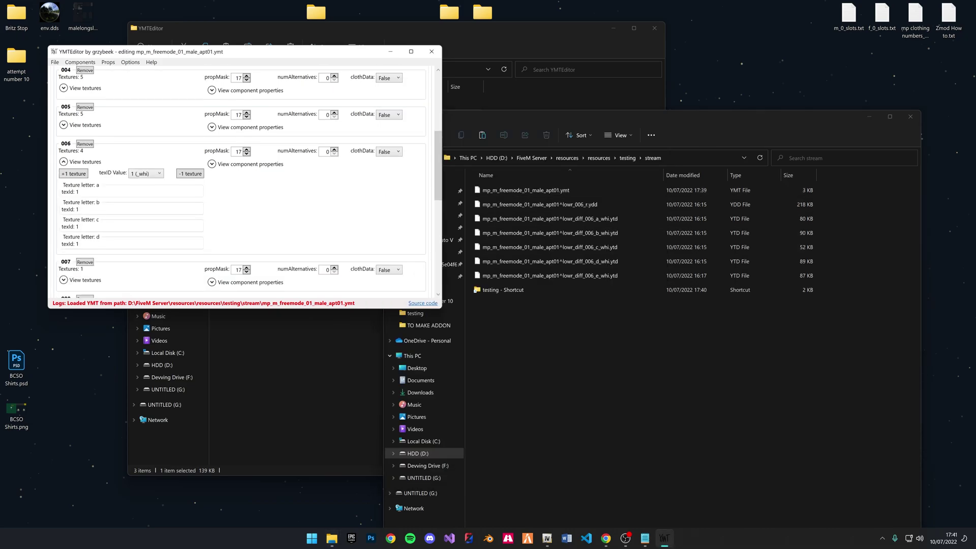
Add textures with texID 1 (_whi) to LOWR drawable 006 up to texture letter q, and review the extended list.
triple_click(74, 174)
click(73, 174)
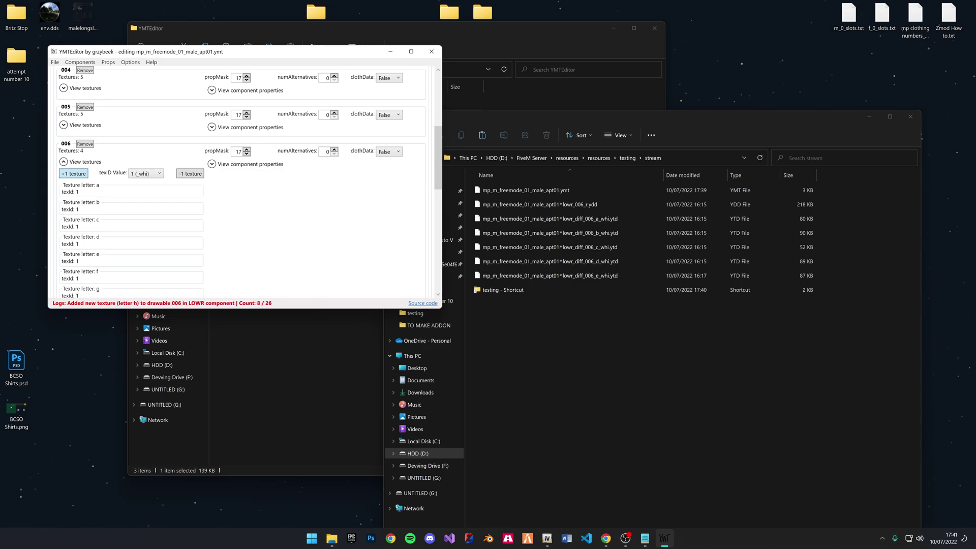
triple_click(73, 174)
click(74, 173)
triple_click(74, 174)
click(74, 174)
scroll(74, 174, down, 14)
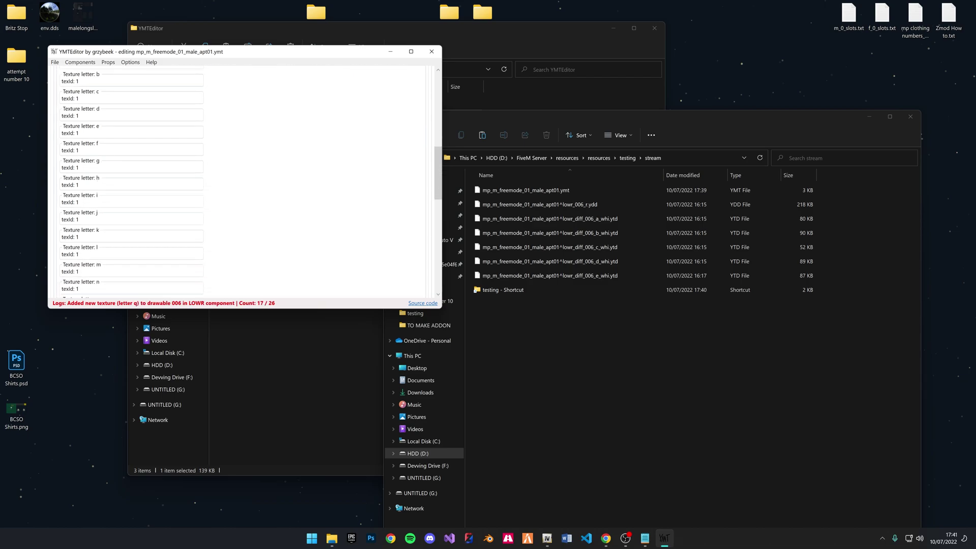
scroll(76, 183, up, 10)
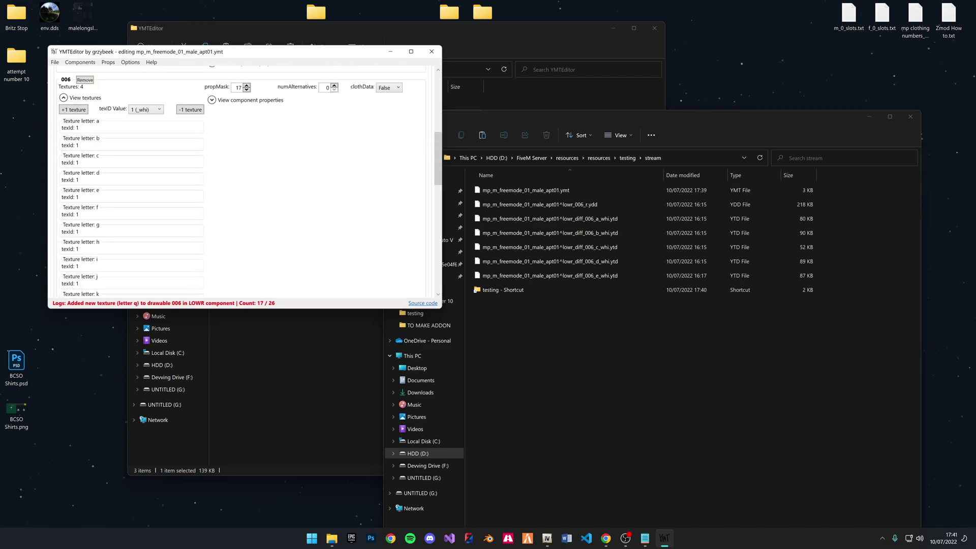
scroll(244, 183, down, 3)
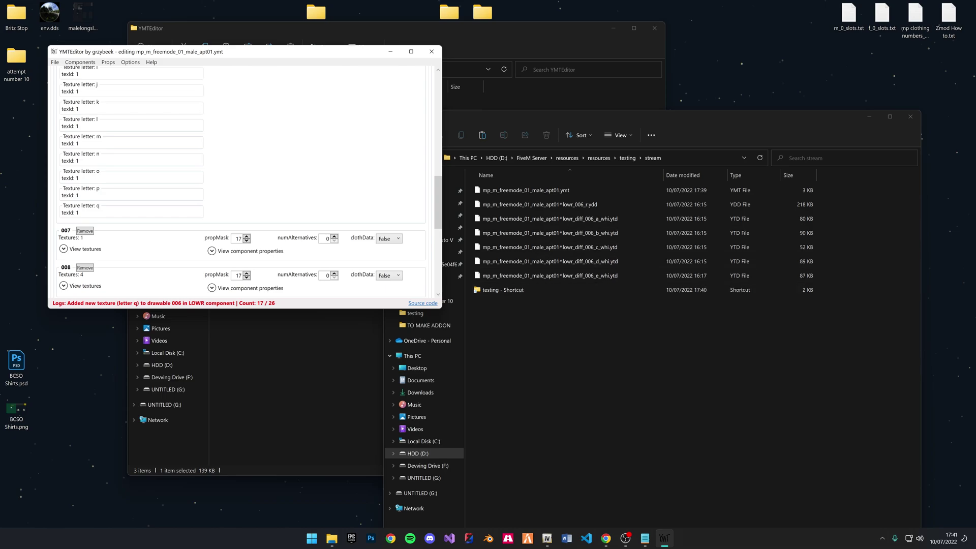
scroll(244, 183, up, 5)
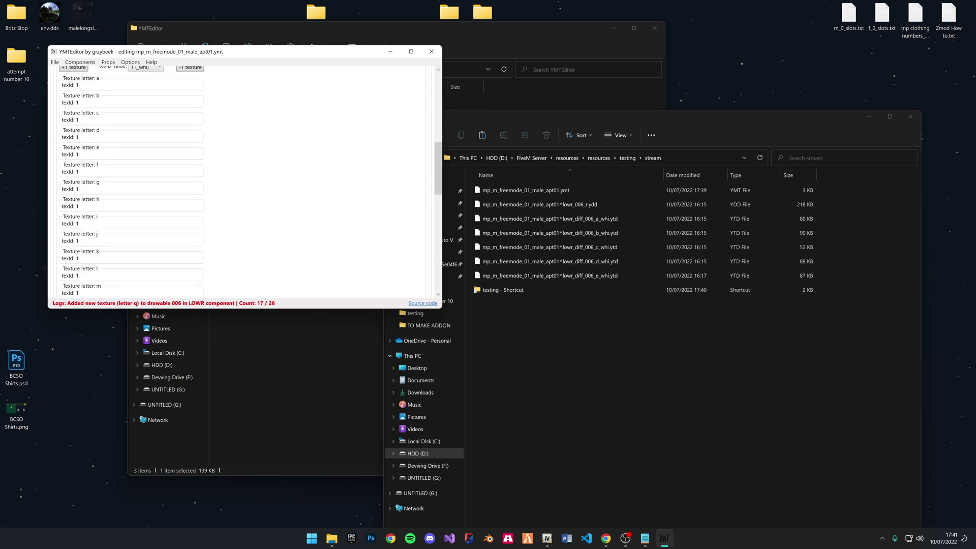
scroll(244, 183, up, 2)
scroll(244, 183, down, 1)
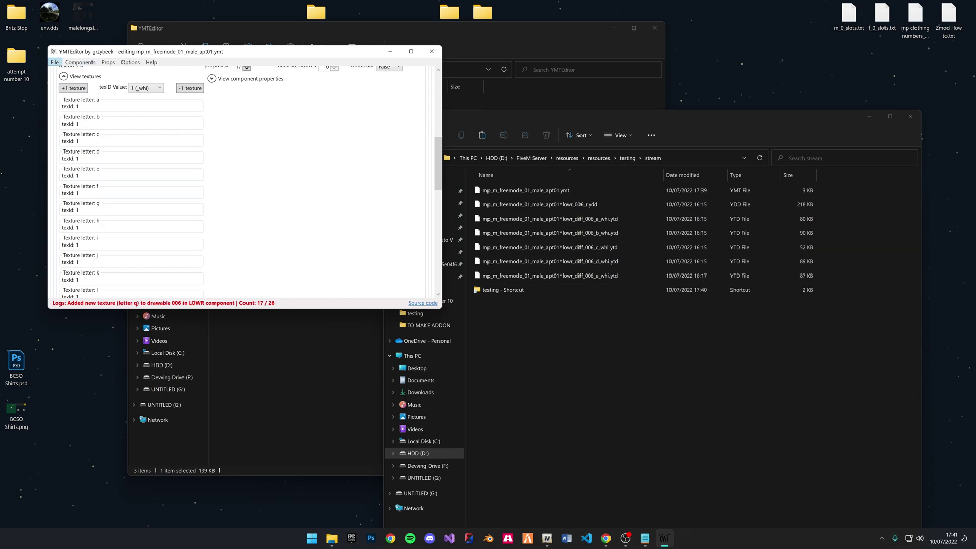
Save the edited YMT as mp_m_freemode_01_male_apt01.ymt in D:\FiveM Server\resources\resources\testing\stream, replacing the existing file.
click(55, 62)
click(76, 104)
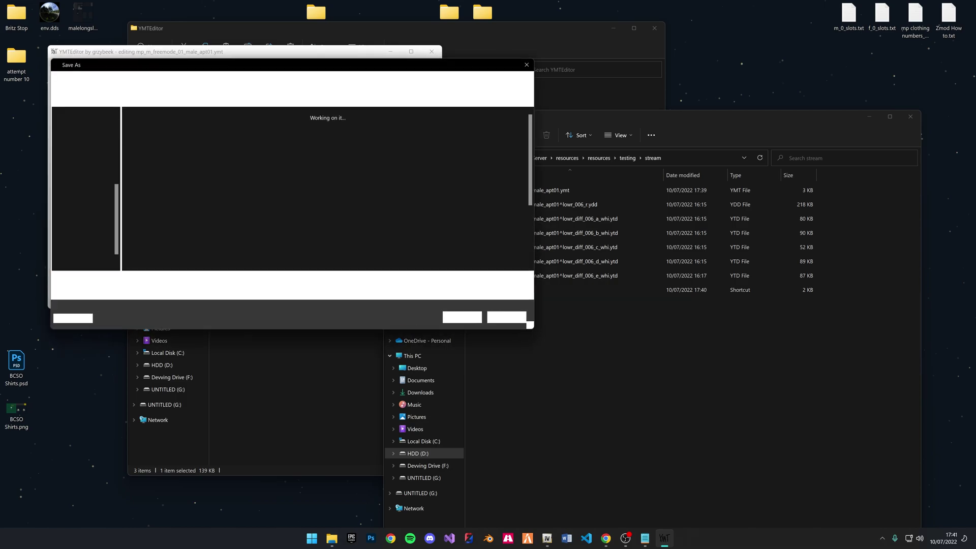
click(610, 318)
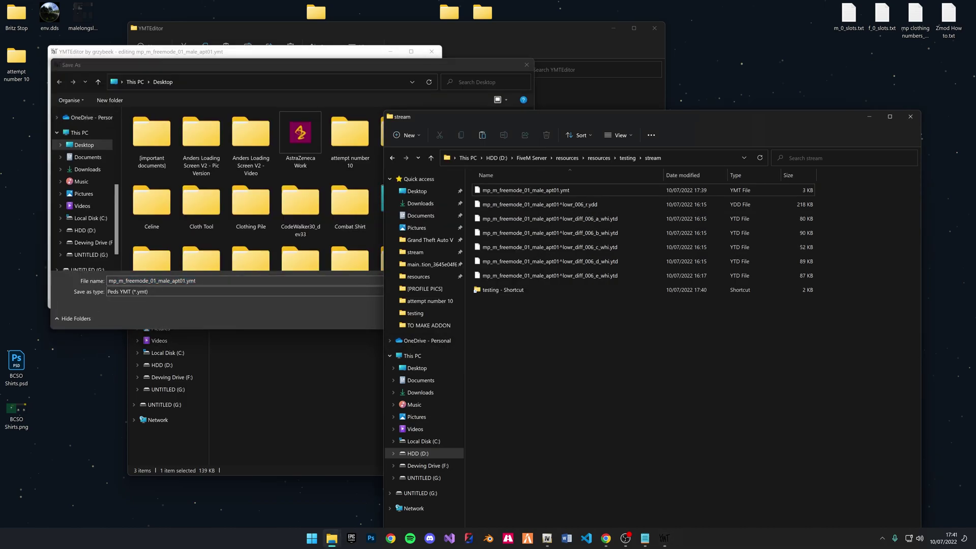
click(699, 158)
key(ctrl+c)
click(284, 82)
key(ctrl+c)
click(254, 82)
key(ctrl+v)
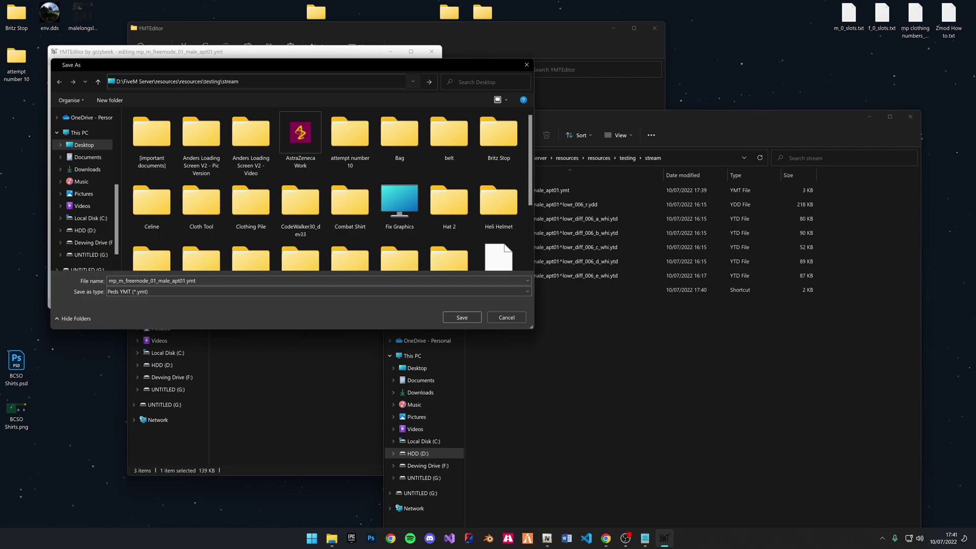
key(Return)
key(Return)
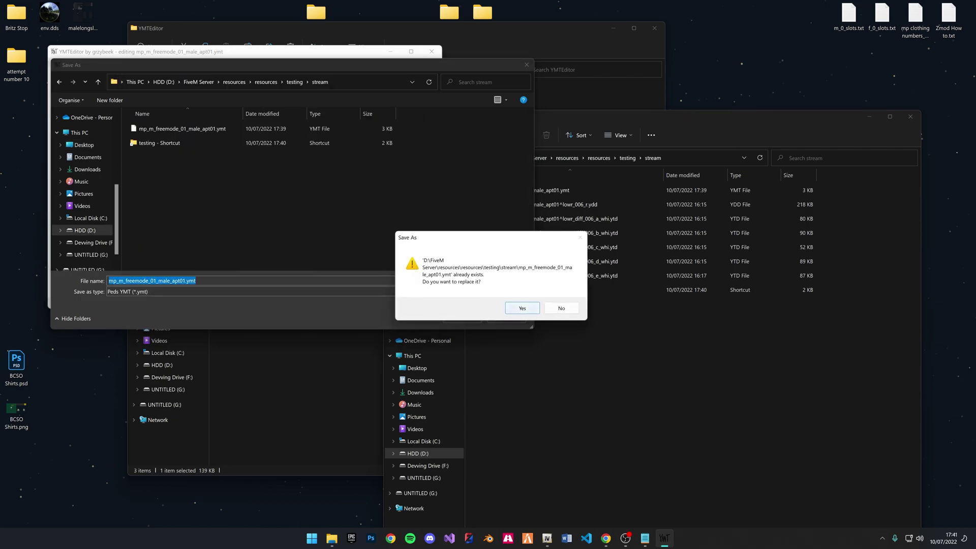
click(522, 308)
Delete the stray testing shortcut from the stream folder and close YMTEditor.
click(562, 304)
click(559, 291)
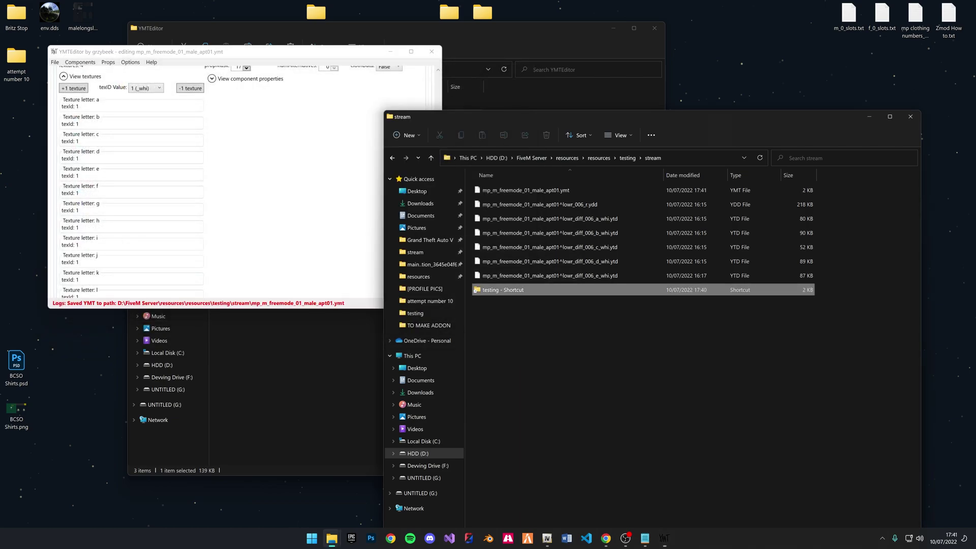
click(432, 51)
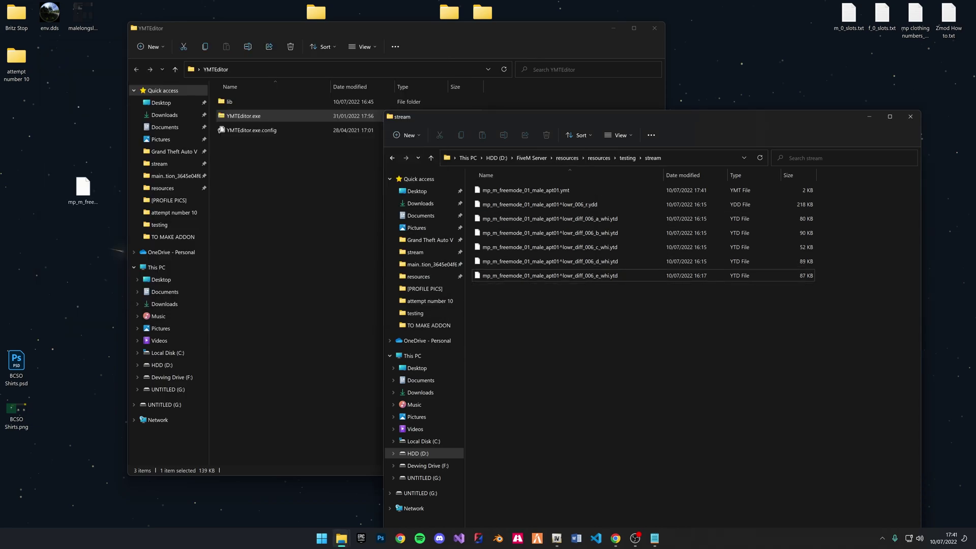
Preview the texture in mp_m_freemode_01_male_apt01^lowr_diff_006_e_whi.ytd in OpenIV, close it, and minimise the open windows.
click(557, 538)
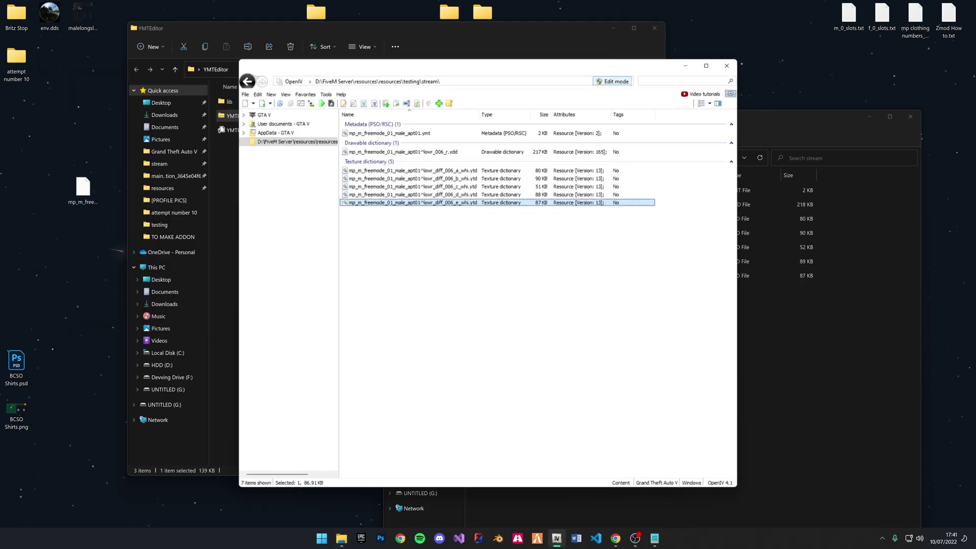
double_click(413, 203)
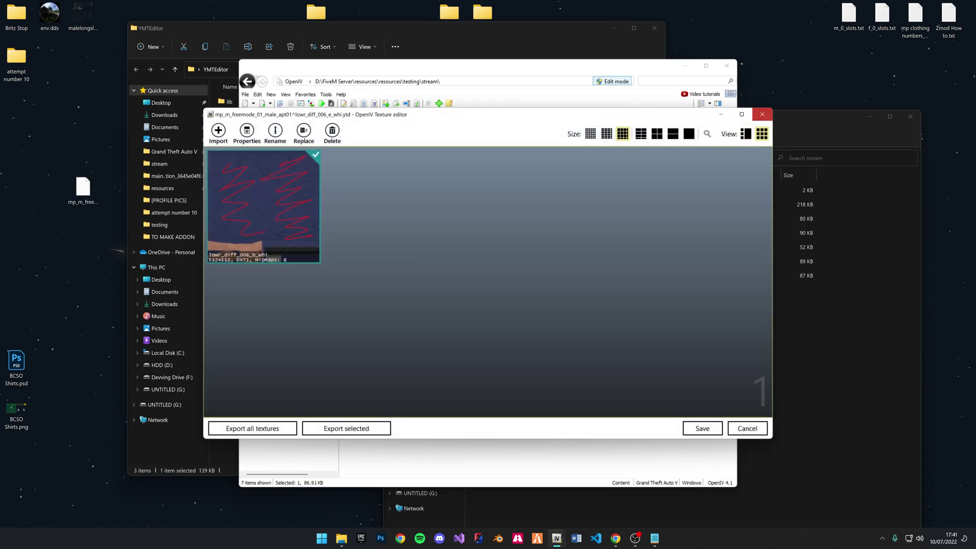
click(762, 114)
click(685, 65)
click(613, 28)
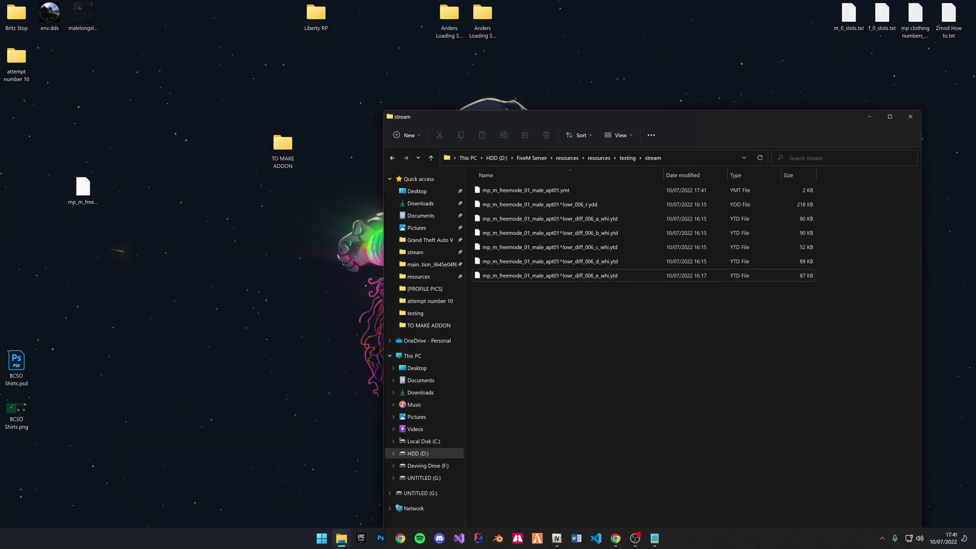
click(869, 116)
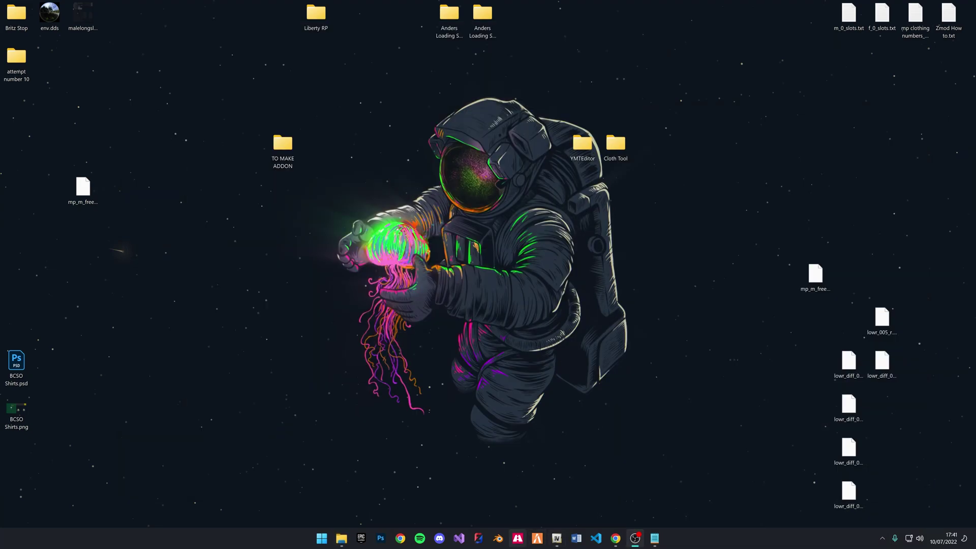
Start the FiveM test server and look up the pants number for lowr_006 in mp clothing numbers_MALE.txt.
click(518, 538)
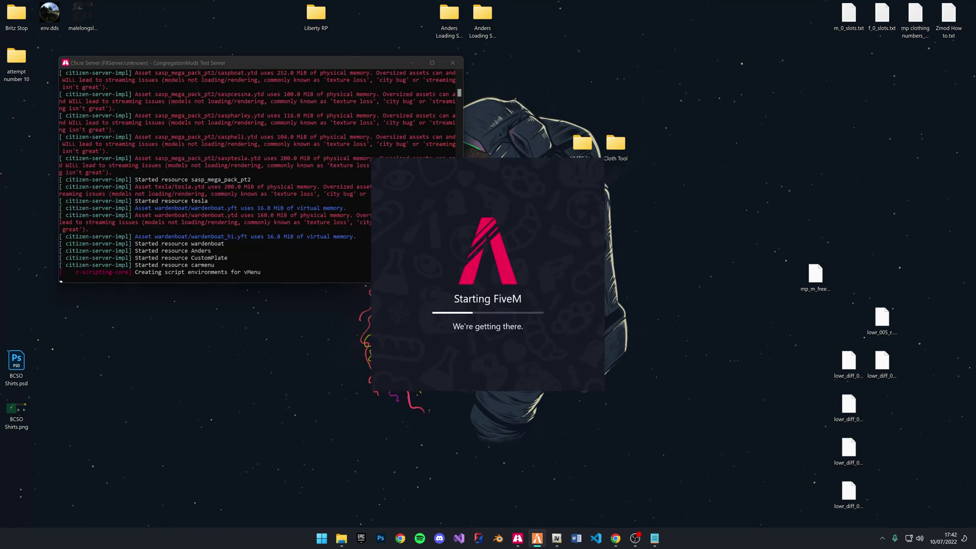
click(655, 538)
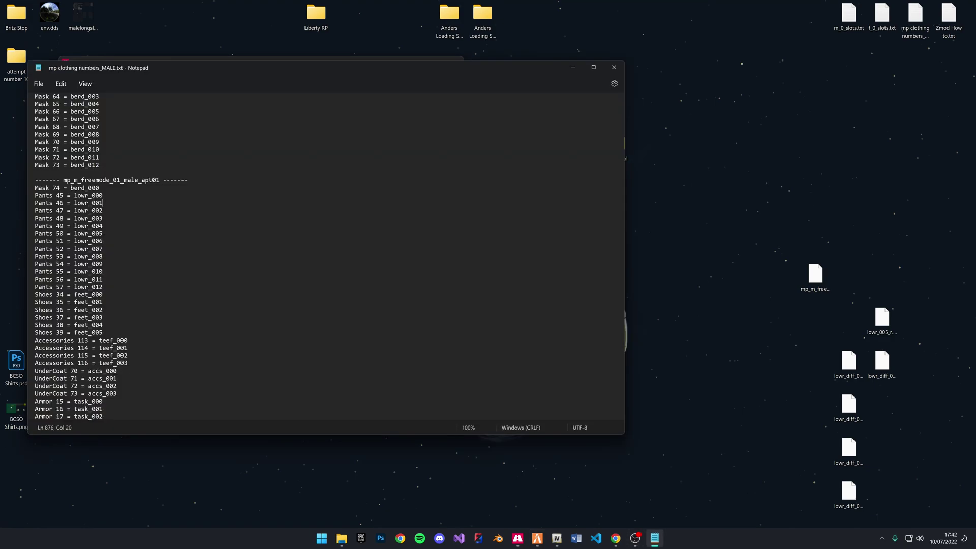
drag(35, 241, 103, 241)
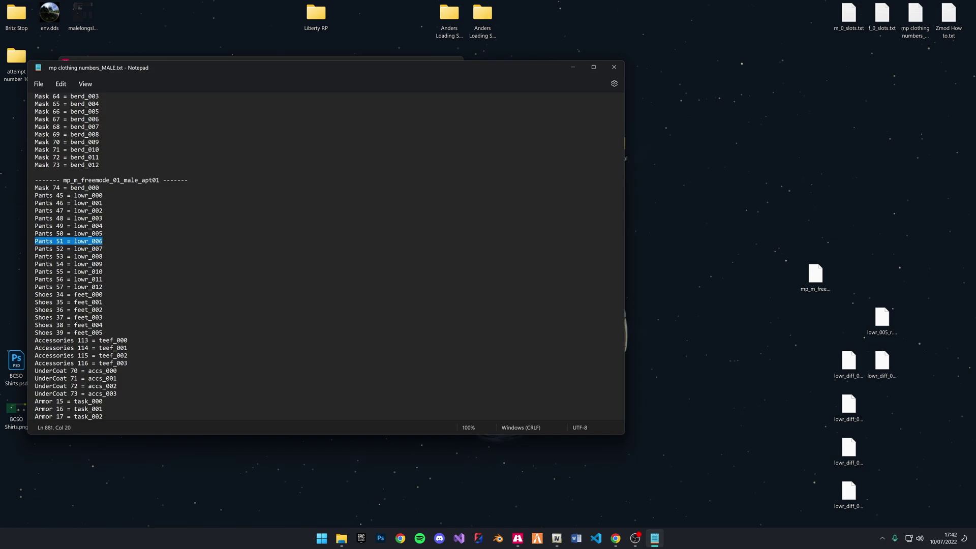
click(572, 67)
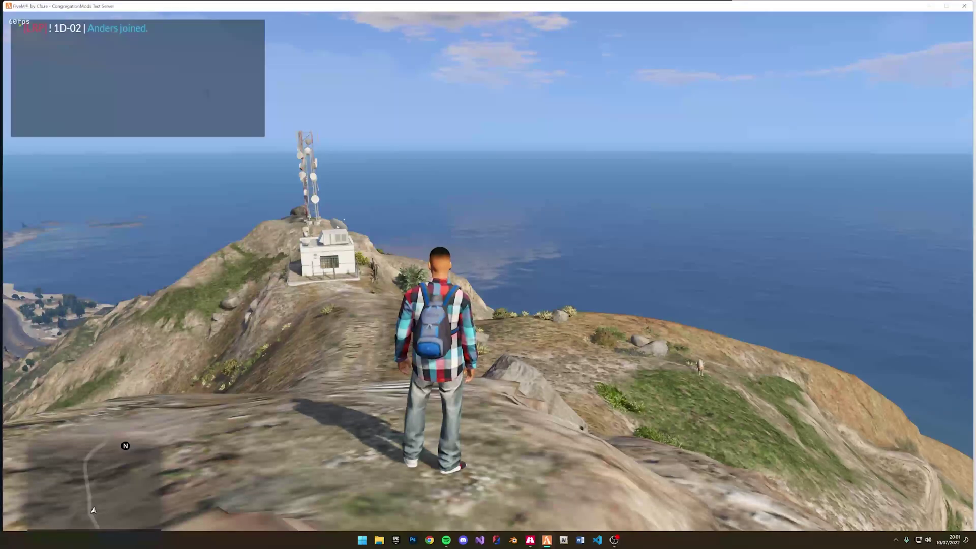
Turn the character toward the camera in FiveM and open the Player Related Options in vMenu.
key(s)
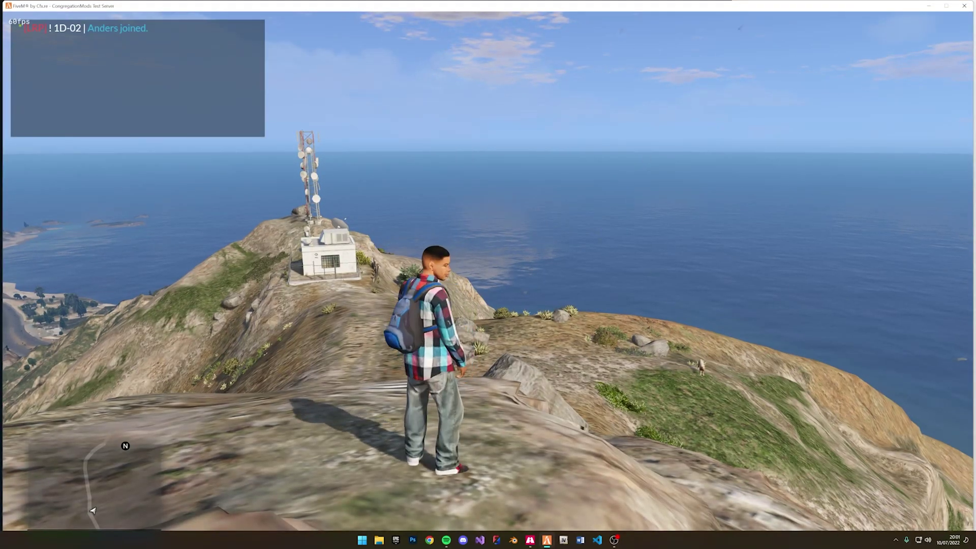
key(m)
key(Down)
key(Return)
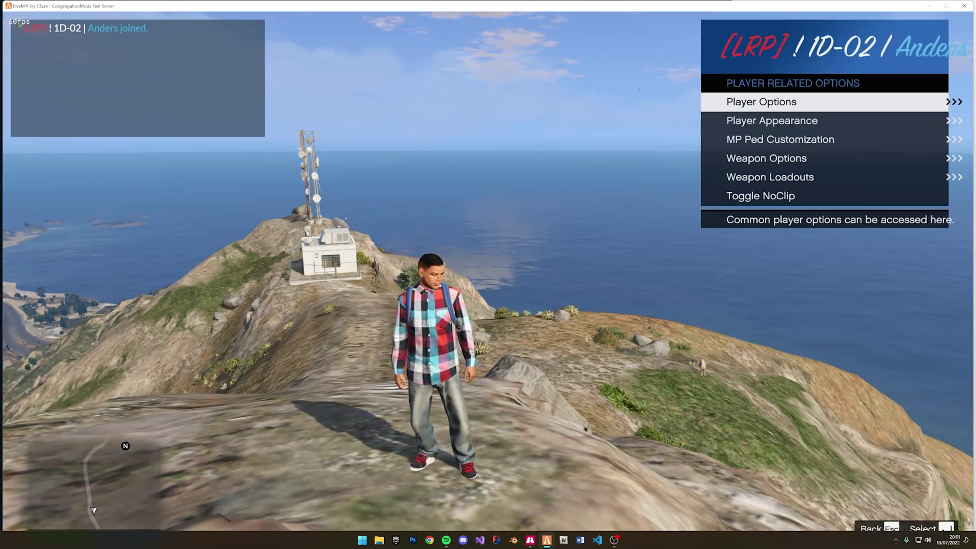
key(Down)
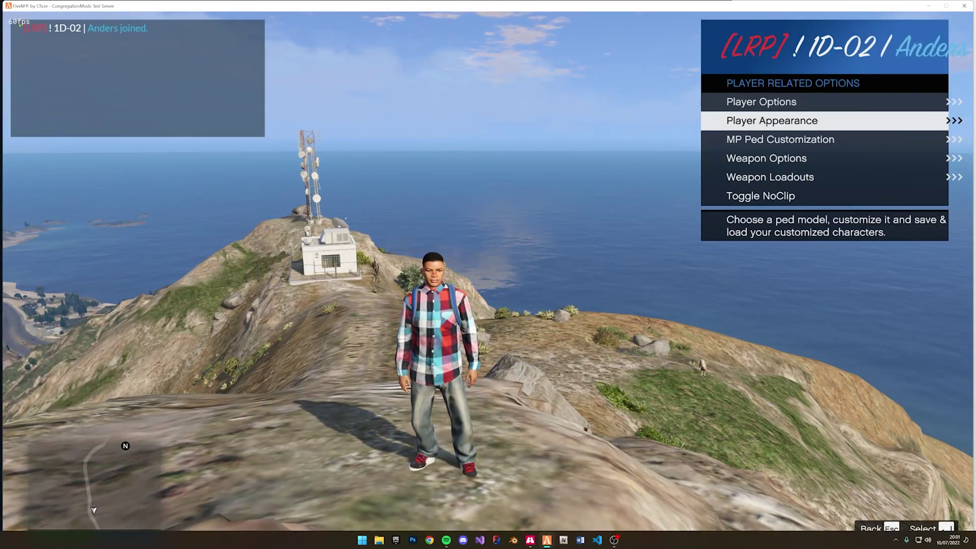
key(Return)
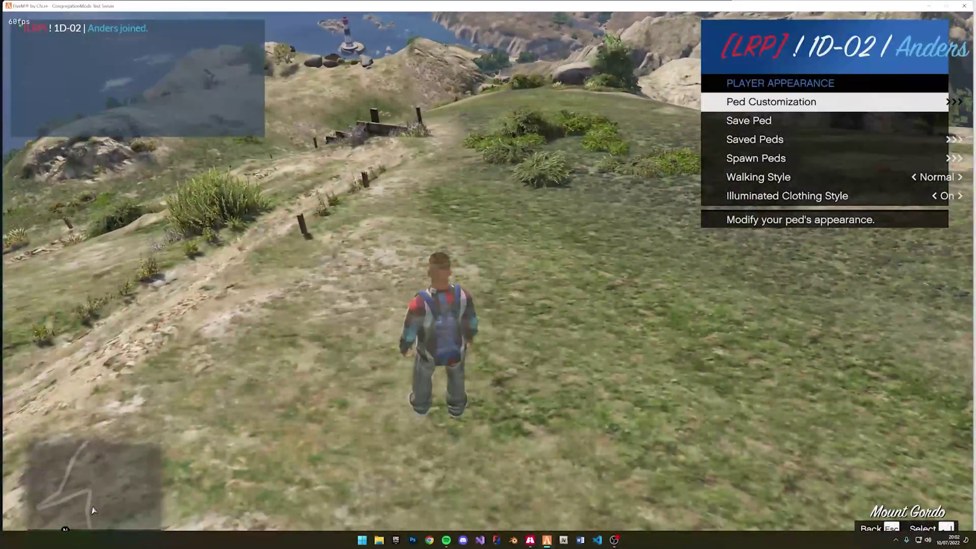
key(Return)
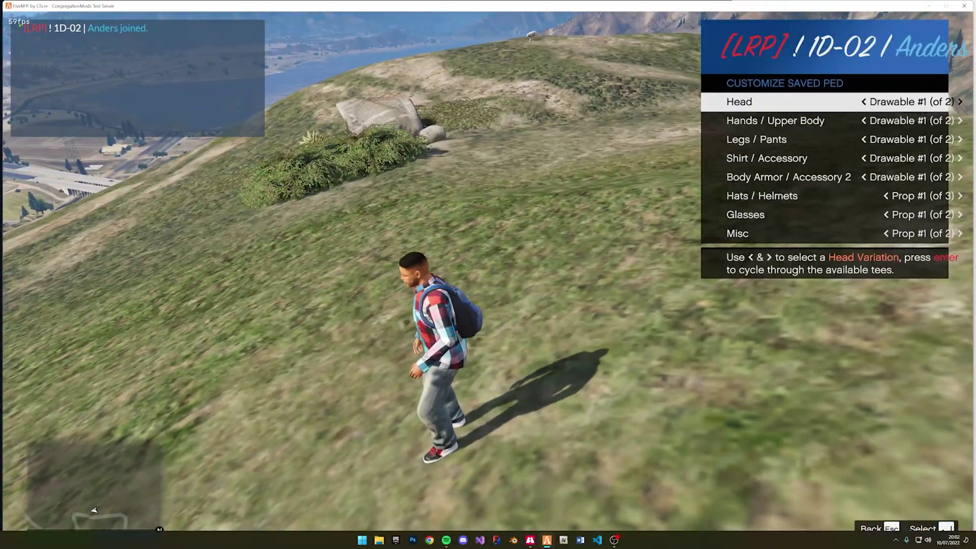
key(Escape)
key(Escape)
Open the saved characters under MP Ped Customization and spawn the saved male character 1.
key(Down)
key(Return)
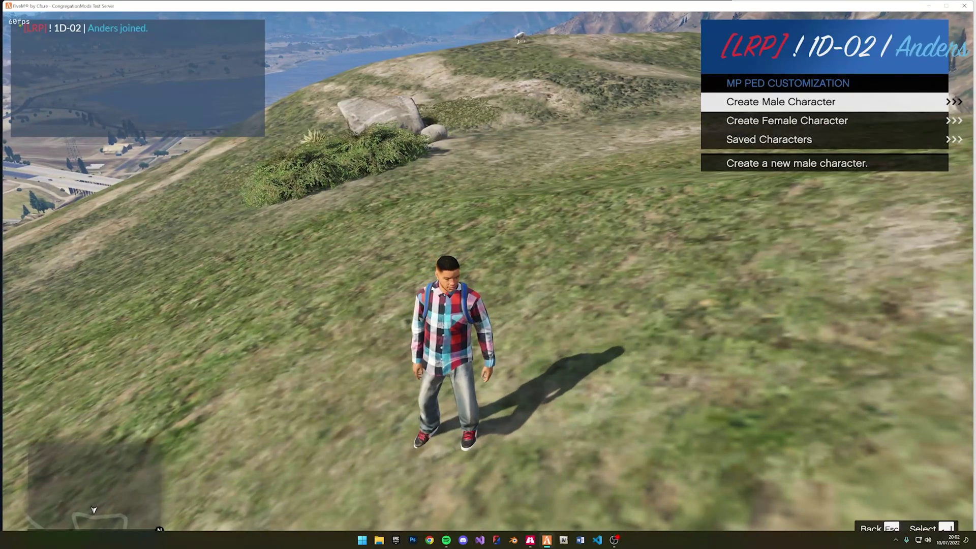
key(Down)
key(Down)
key(Return)
key(Return)
key(Return)
key(Escape)
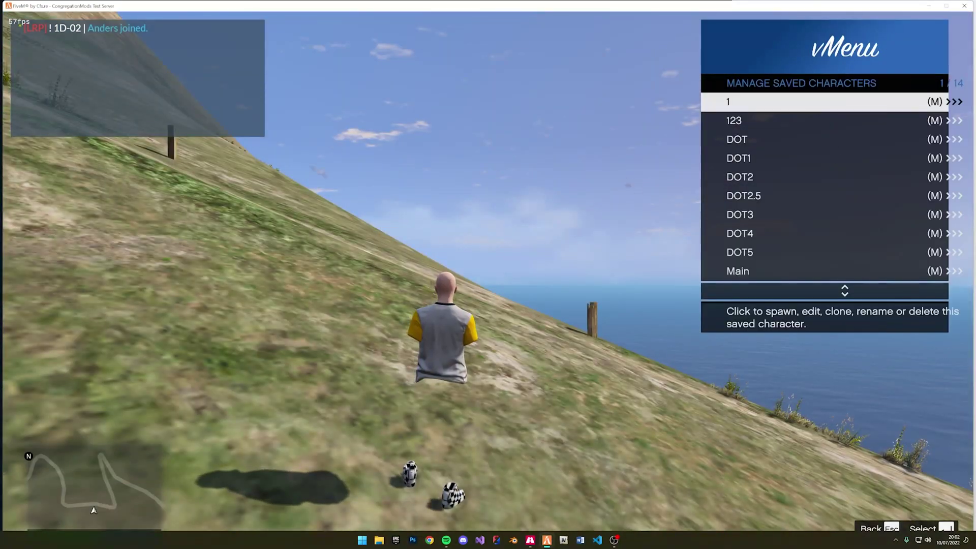
Go back out of the saved characters and MP Ped Customization and open the Customize Saved Ped clothing options.
key(Escape)
key(Up)
key(Up)
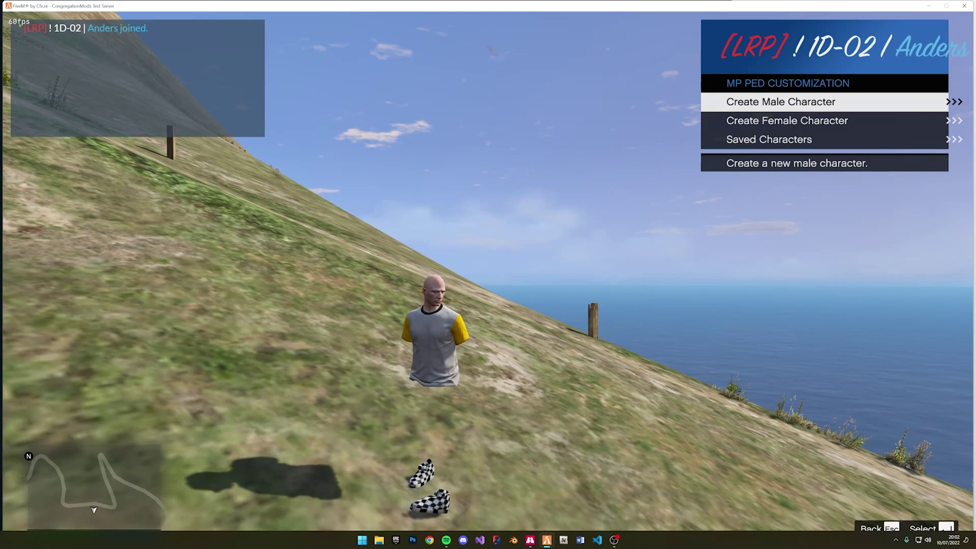
key(Escape)
key(Up)
key(Return)
key(Return)
key(Up)
key(Up)
key(Down)
key(Down)
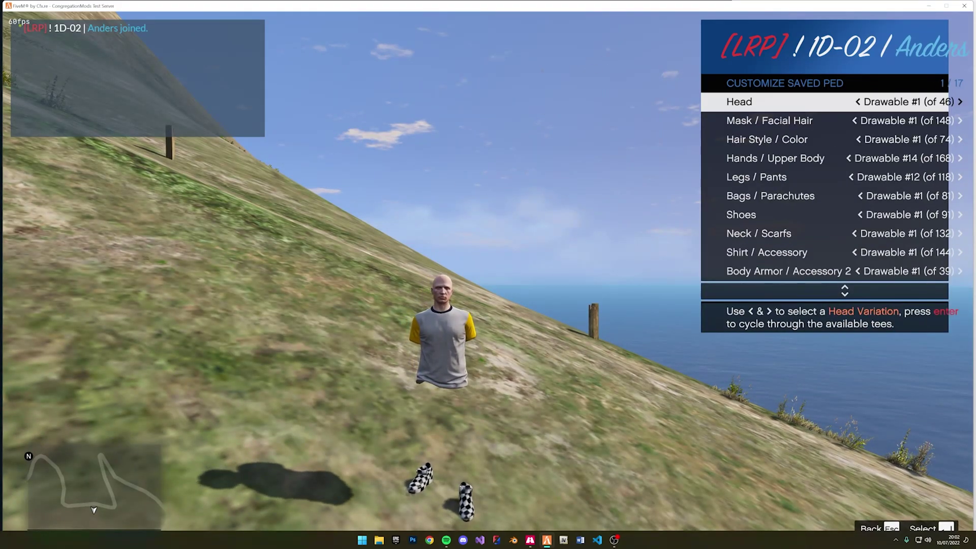
Set the character's Legs / Pants variation to drawable #51.
key(Down)
key(Down)
key(Down)
key(Down)
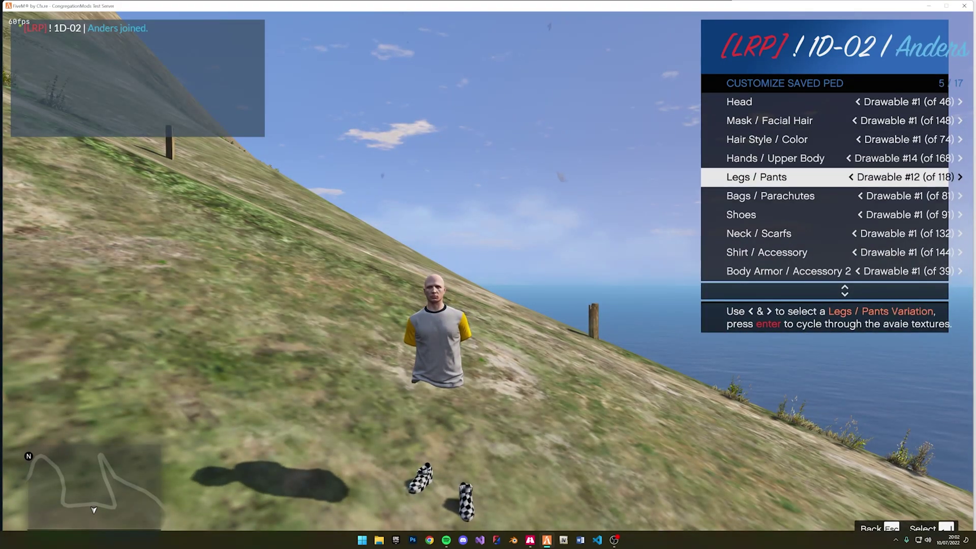
key(Right)
key(Right)
key(Right)
key(Right)
key(Right)
key(Right)
key(Right)
key(Right)
key(Right)
key(Right)
key(Right)
key(Right)
key(Right)
key(Right)
key(Right)
key(Right)
key(Right)
key(Right)
key(Right)
key(Right)
key(Right)
key(Right)
key(Right)
key(Right)
key(Right)
key(Right)
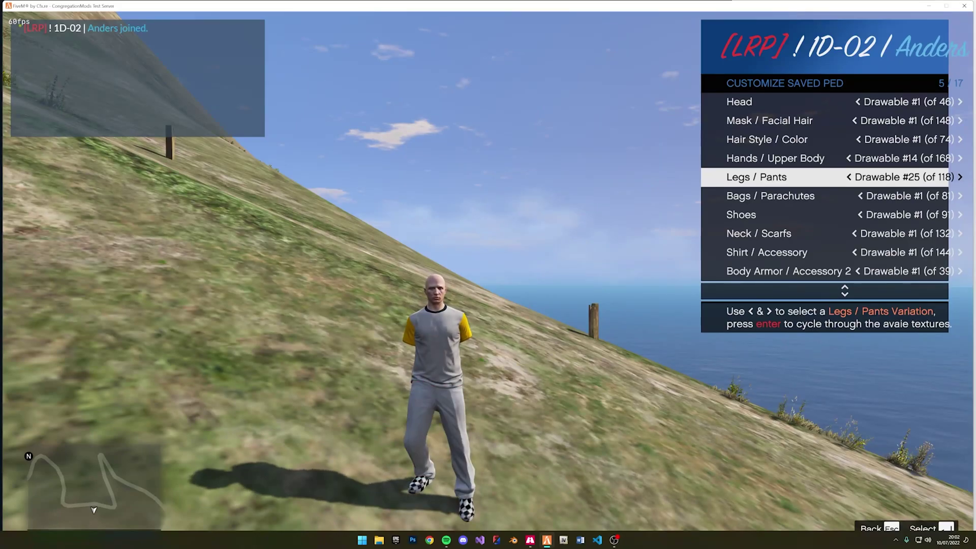
key(Right)
key(Right)
key(Right)
key(Right)
key(Right)
key(Right)
key(Right)
key(Right)
key(Right)
key(Right)
key(Right)
key(Right)
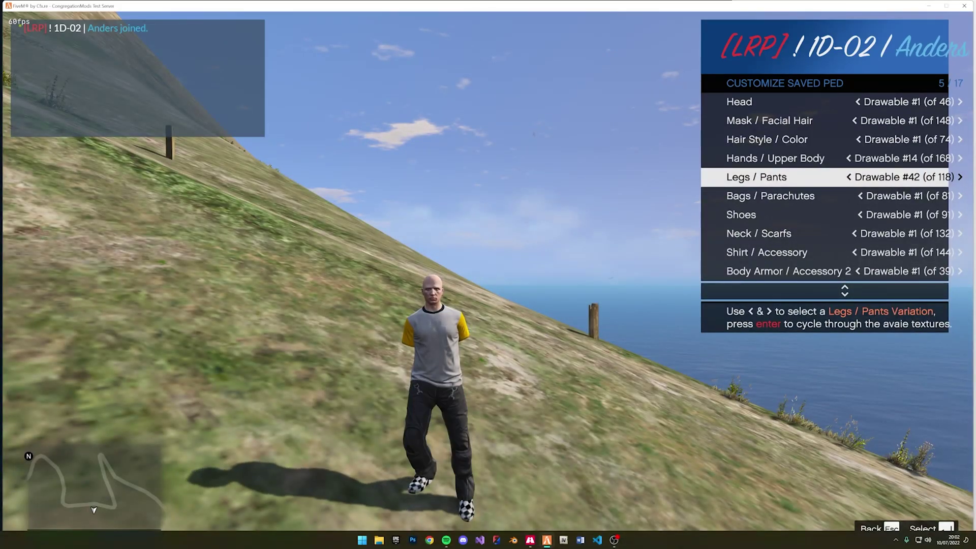
key(Right)
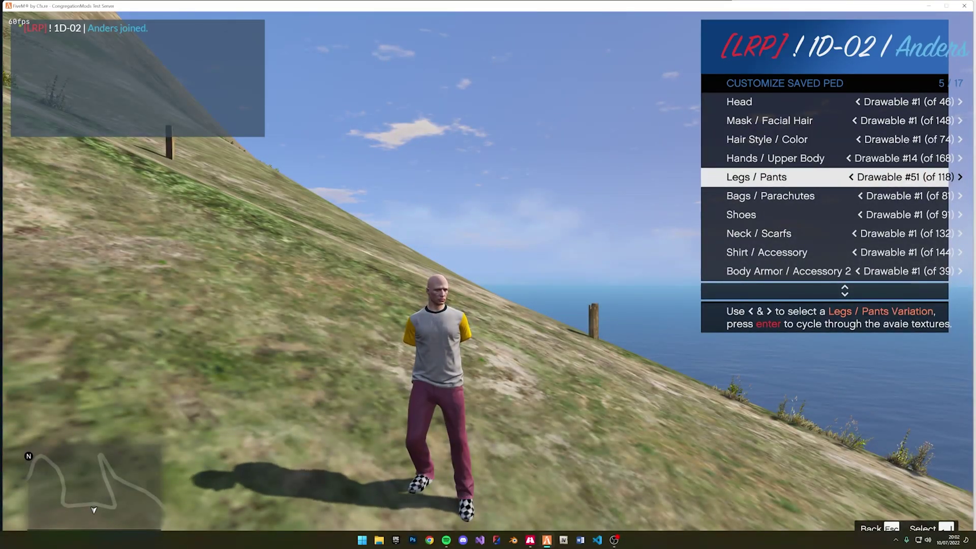
Cycle the textures of pants drawable #51 to the blue one with red stripes and inspect it from several sides.
key(Return)
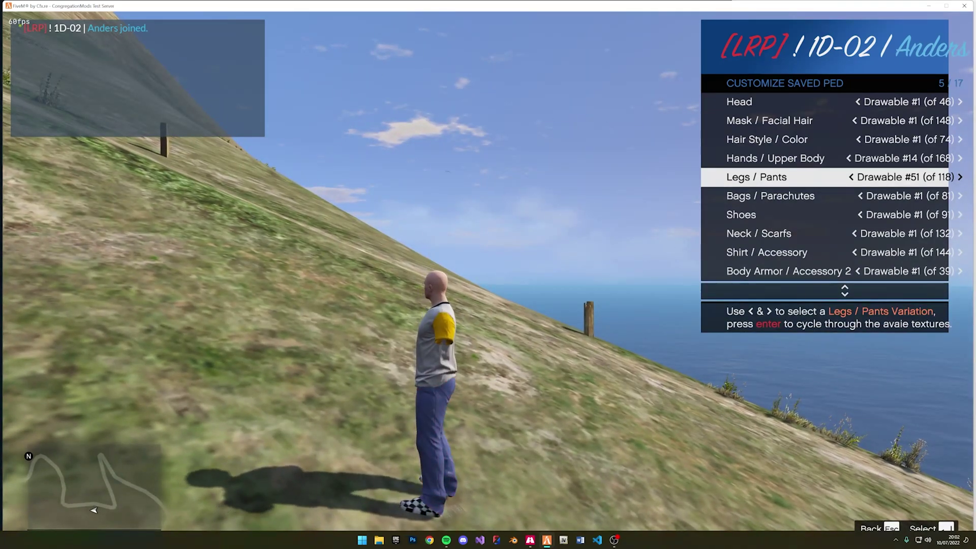
key(Return)
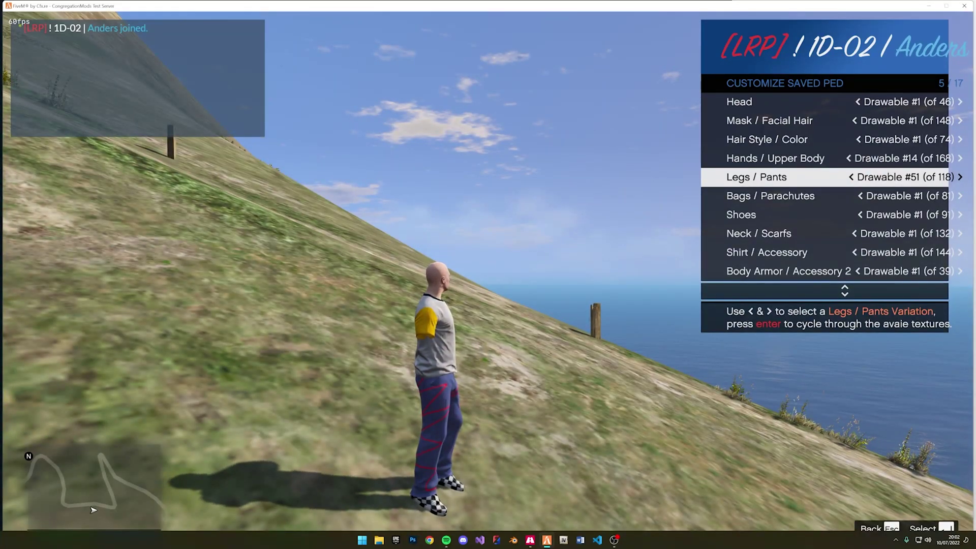
key(w)
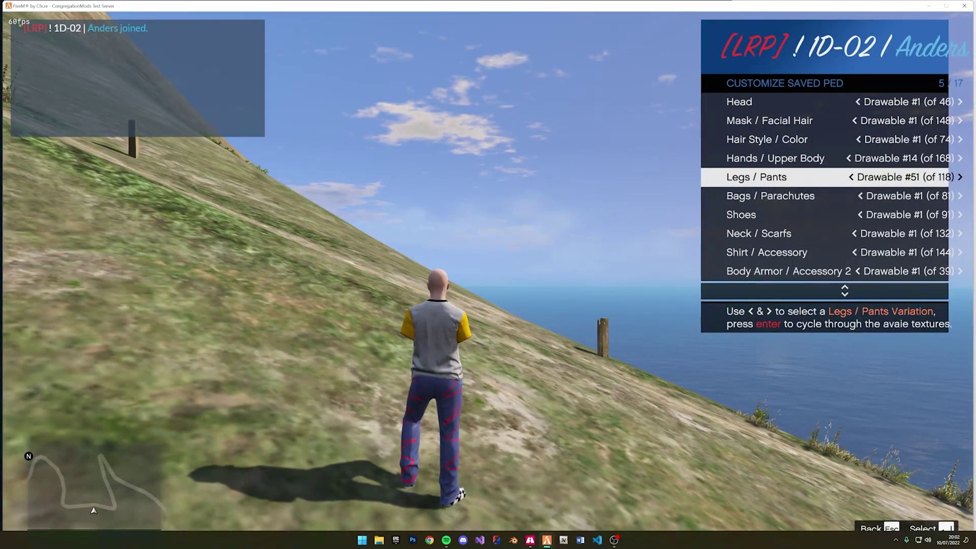
key(s)
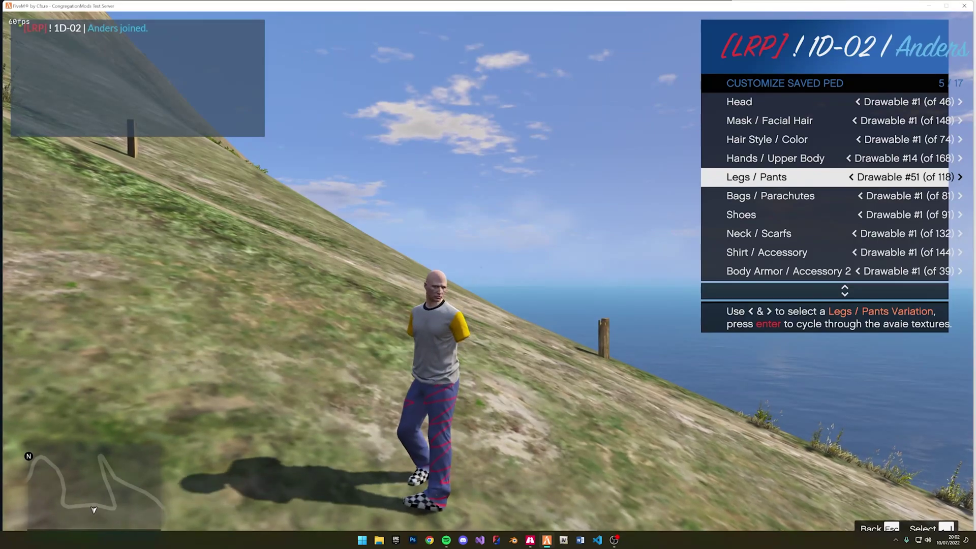
key(d)
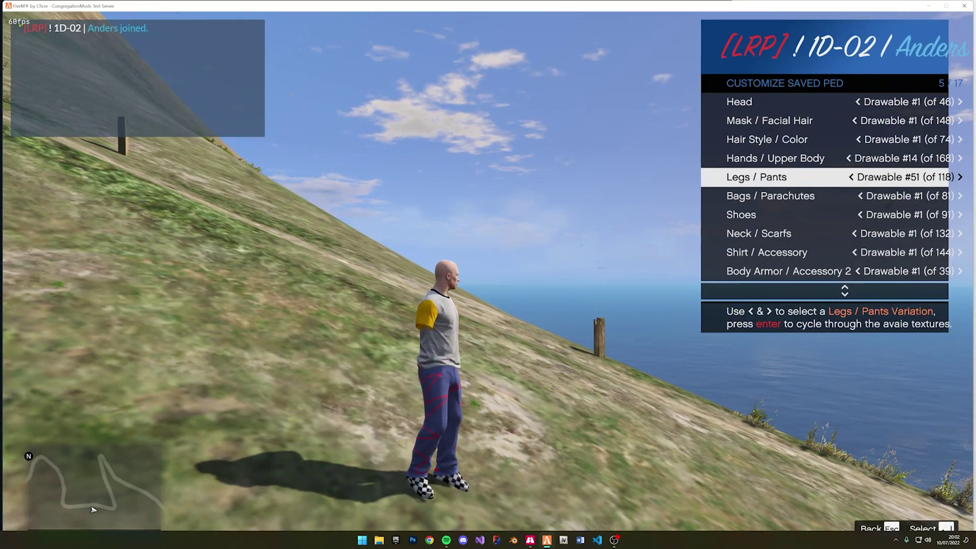
key(Up)
key(s)
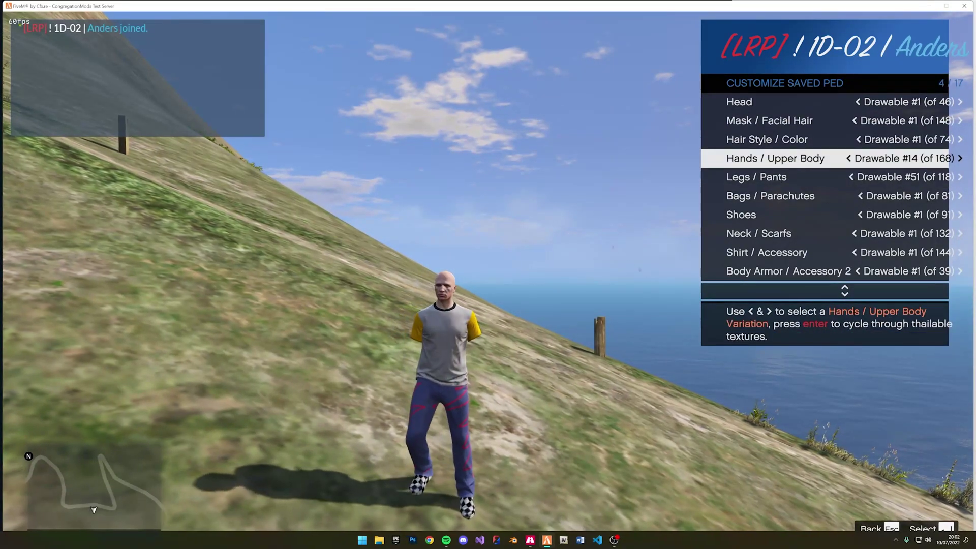
Set the Shirt Overlay / Jackets variation to drawable #293.
key(Down)
key(Down)
key(Down)
key(Down)
key(Down)
key(Down)
key(Down)
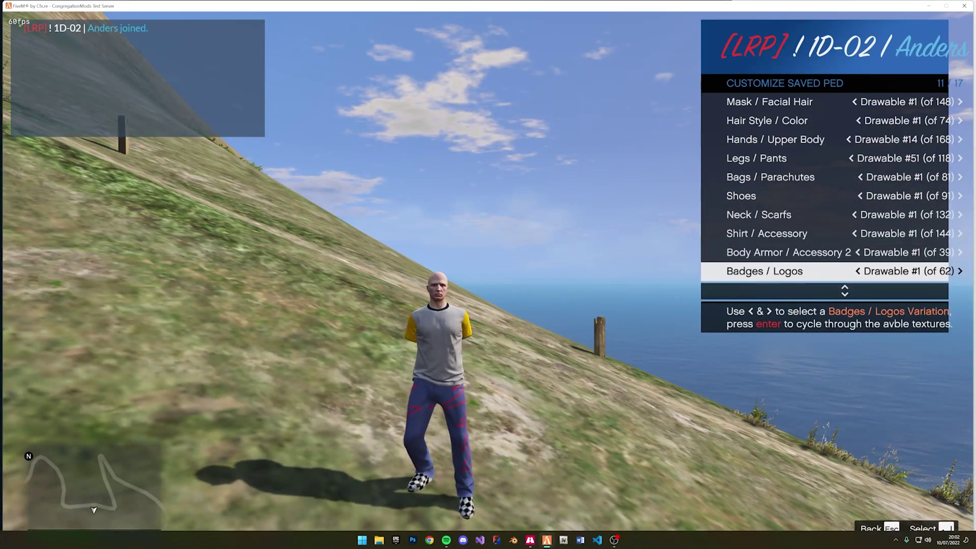
key(Left)
key(Right)
key(Down)
key(Left)
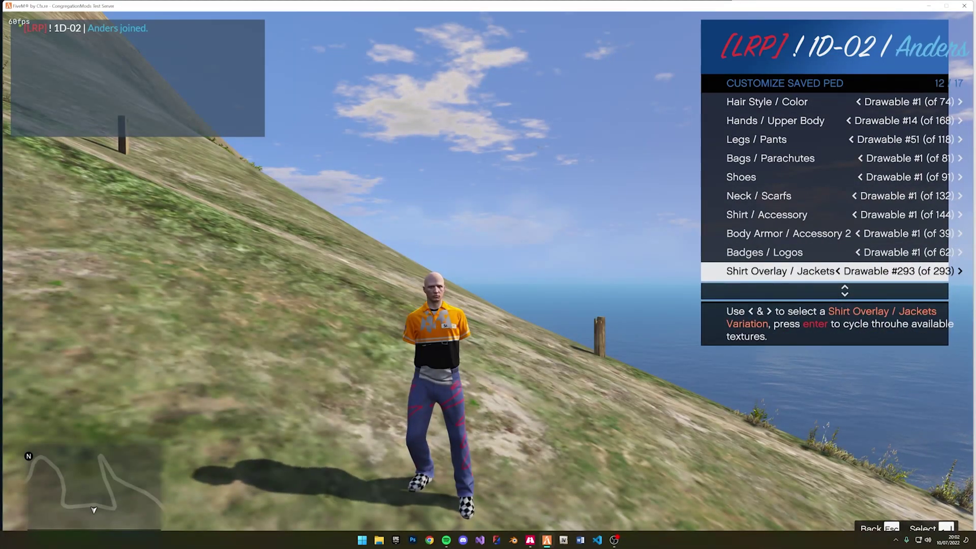
Compare Shirt Overlay / Jackets drawable #292 with its neighbours and return to drawable #293.
key(Left)
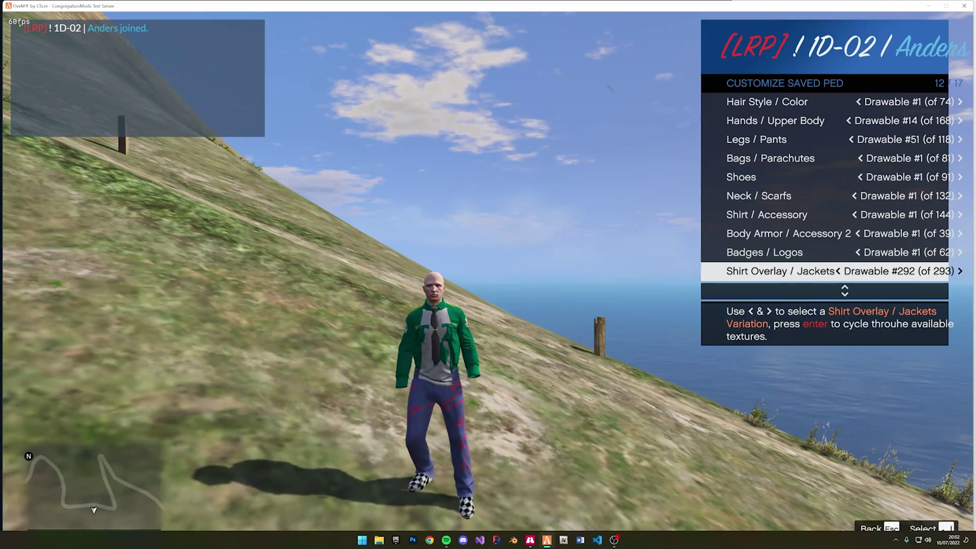
key(Left)
key(Right)
key(Left)
key(Right)
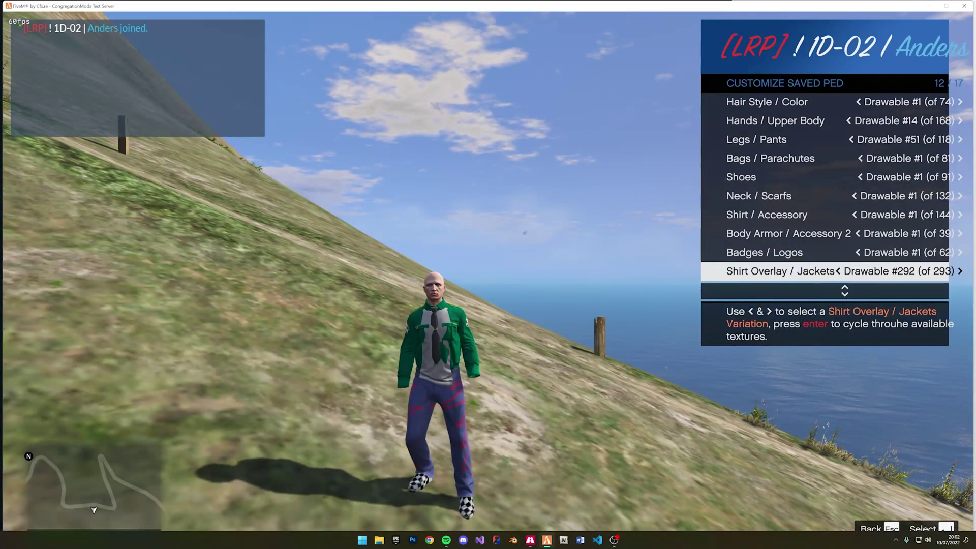
key(Right)
key(Left)
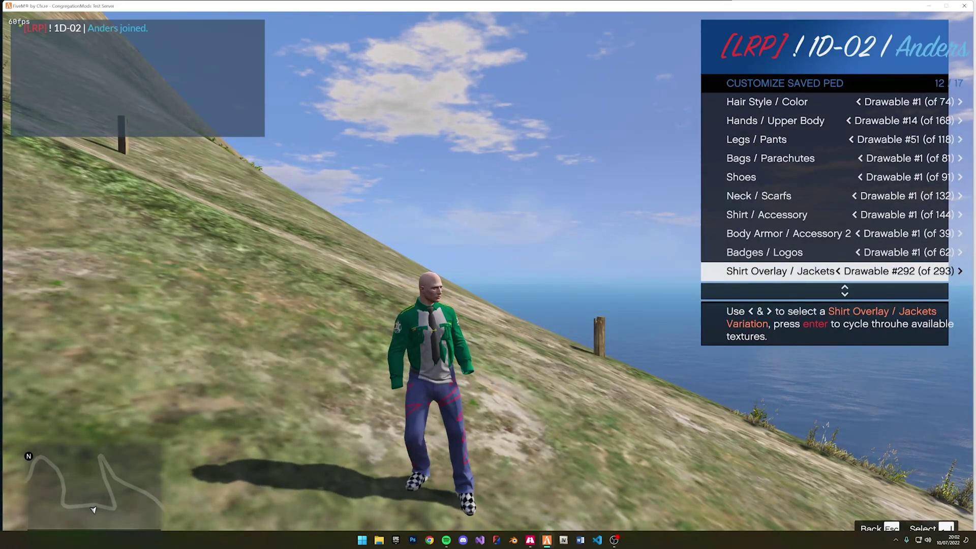
key(Right)
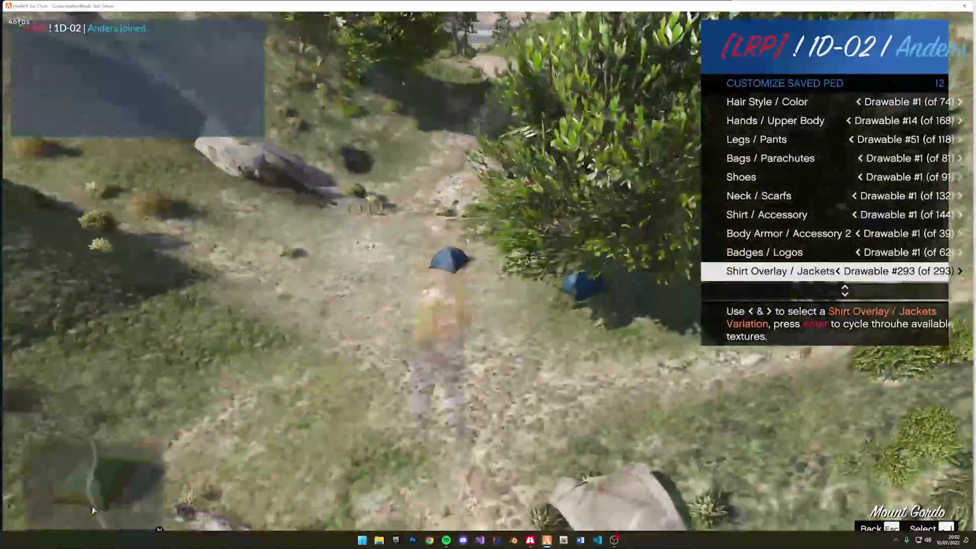
Browse the Legs / Pants variations backwards as far as drawable #118 and set drawable #1.
key(Down)
key(Down)
key(Down)
key(Down)
key(Down)
key(Down)
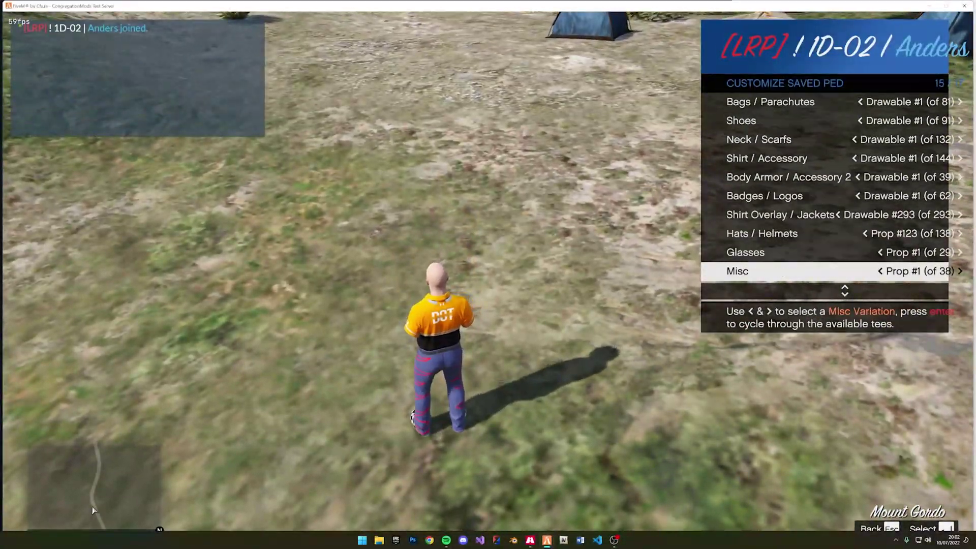
key(Down)
key(Down)
key(Down)
key(Down)
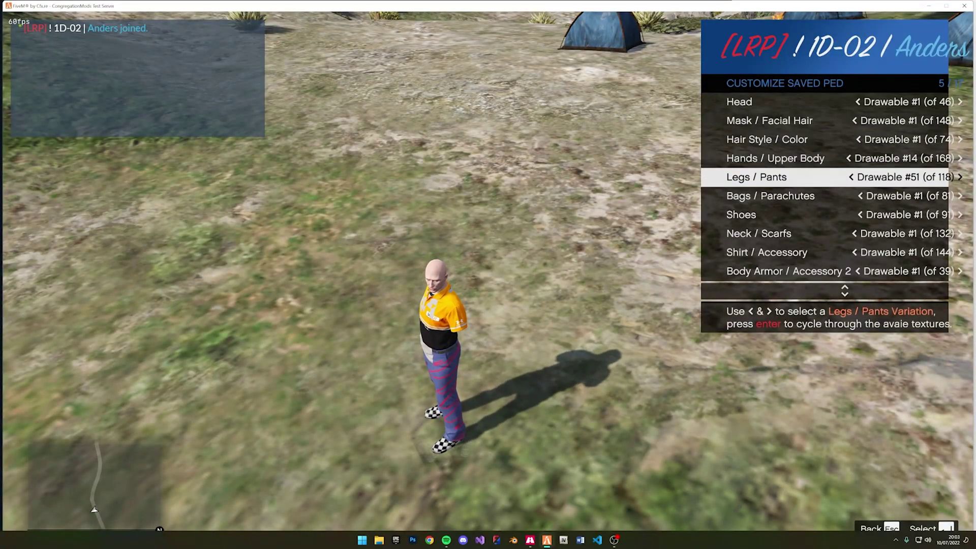
key(Left)
key(Left)
key(Left)
key(Left)
key(Left)
key(Left)
key(Left)
key(Left)
key(Left)
key(Left)
key(Left)
key(Left)
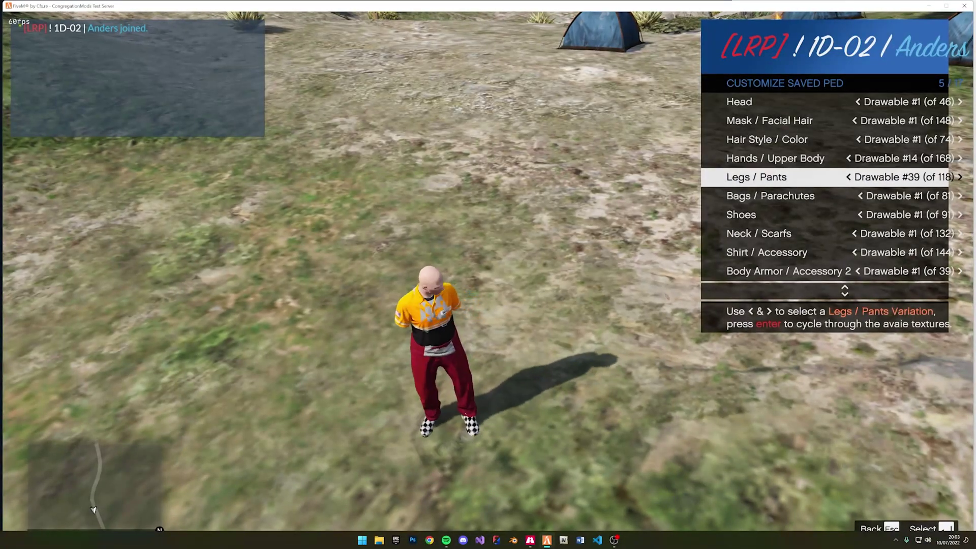
key(Left)
key(Left)
key(Left)
key(Left)
key(Left)
key(Left)
key(Left)
key(Left)
key(Left)
key(Left)
key(Left)
key(Left)
key(Left)
key(Left)
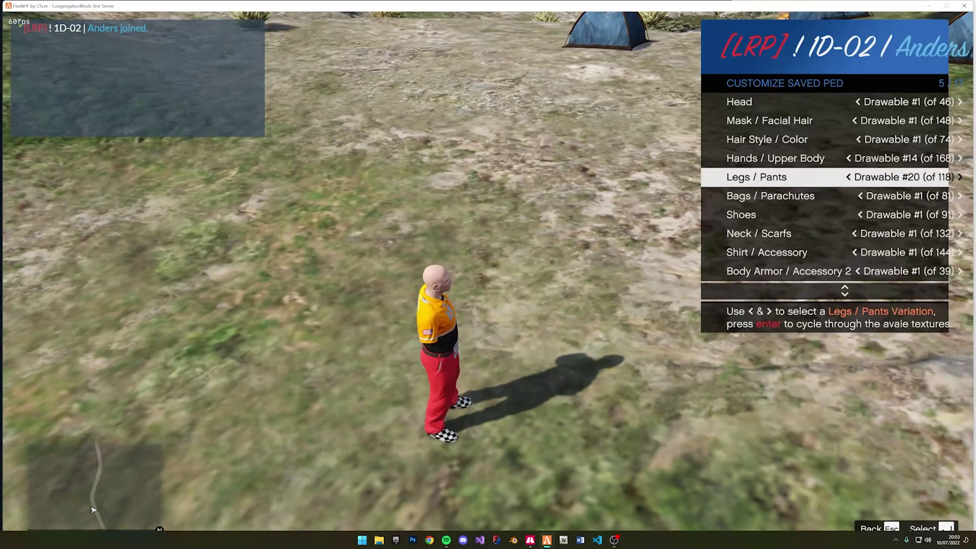
key(Left)
key(Left)
key(Left)
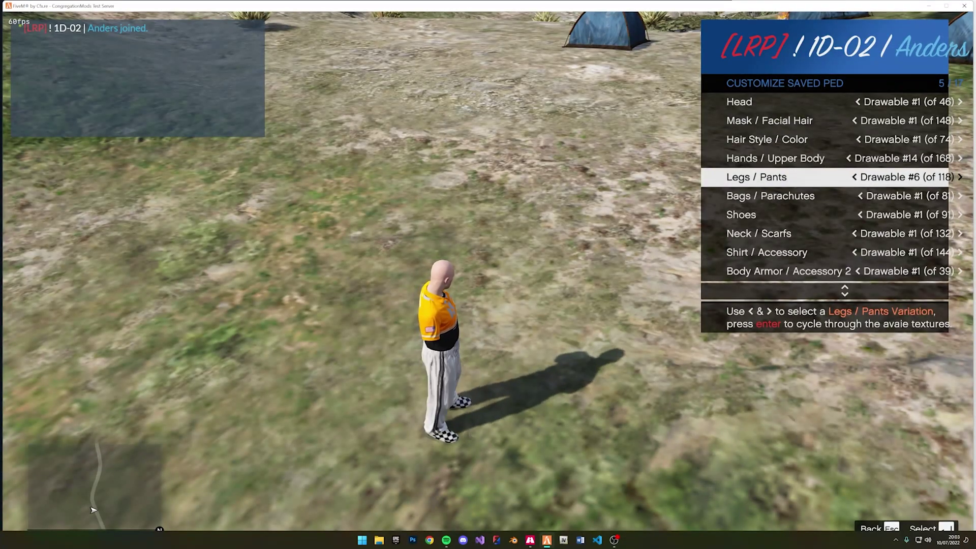
key(Left)
key(Left)
key(Left)
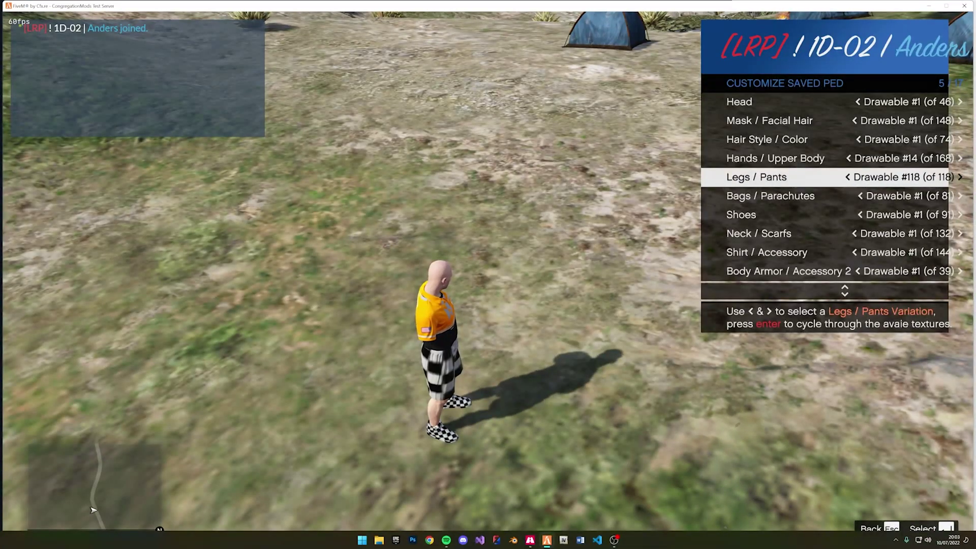
key(Left)
key(Right)
key(Left)
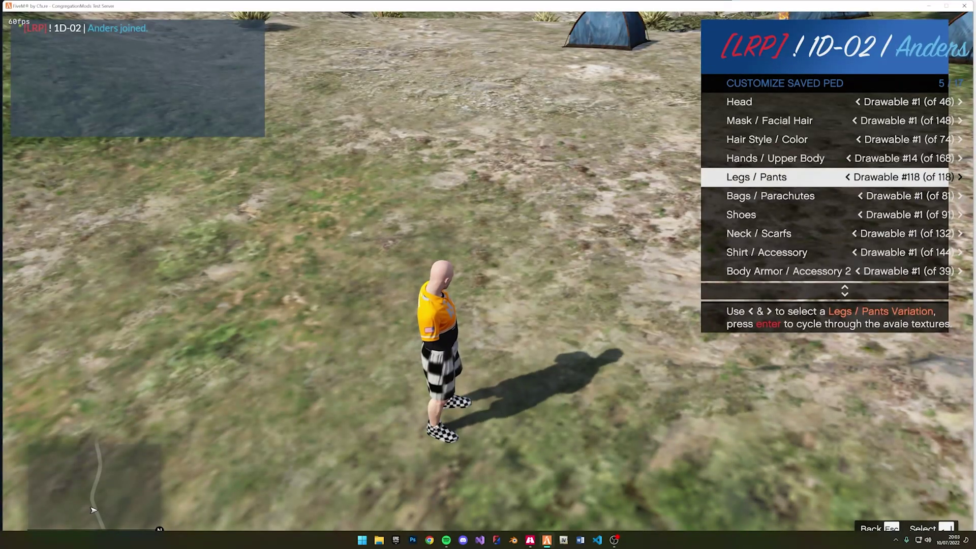
key(Right)
Preview Shirt / Accessory drawable #144 on the character and return to drawable #1.
key(Down)
key(Down)
key(Down)
key(Down)
key(Left)
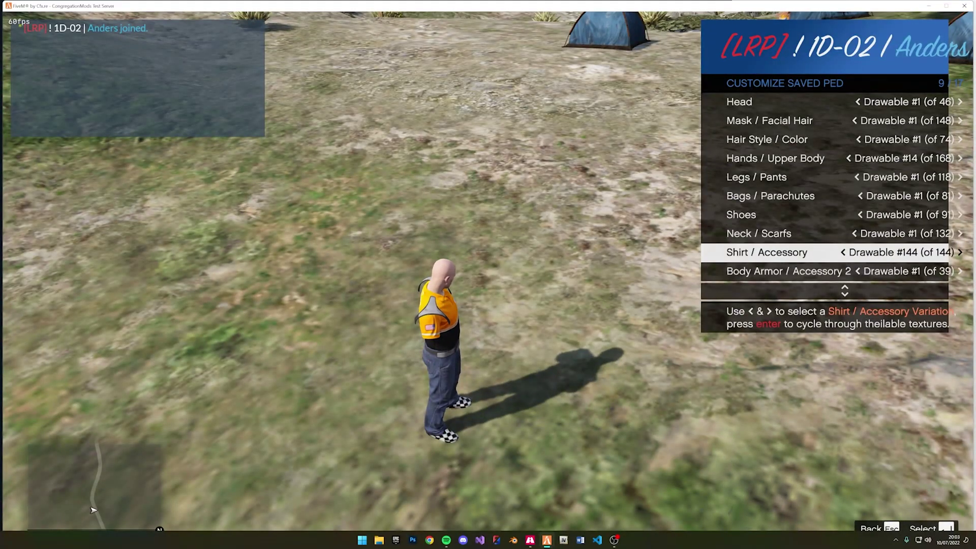
key(Right)
key(Down)
key(Down)
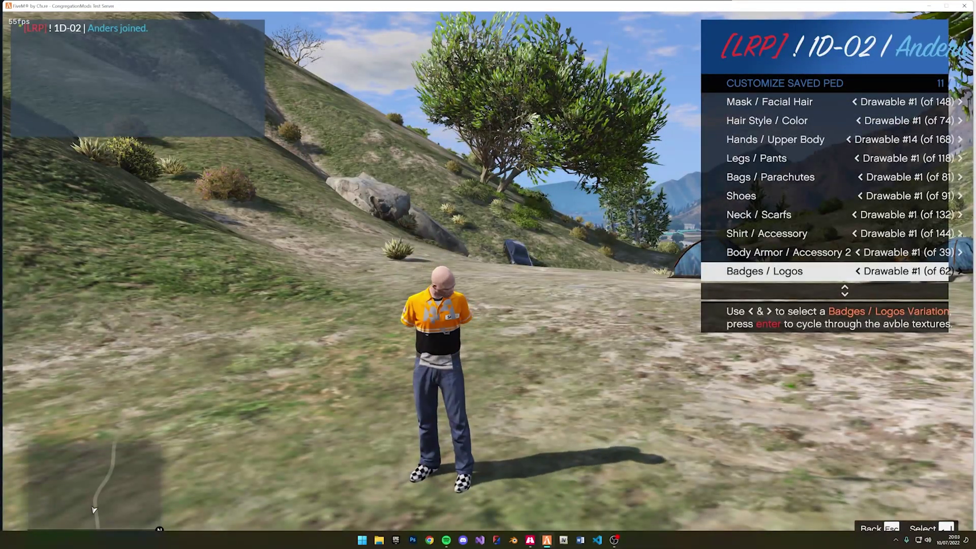
Turn the character sideways, then check the last Shirt / Accessory variation again and restore drawable #1.
key(d)
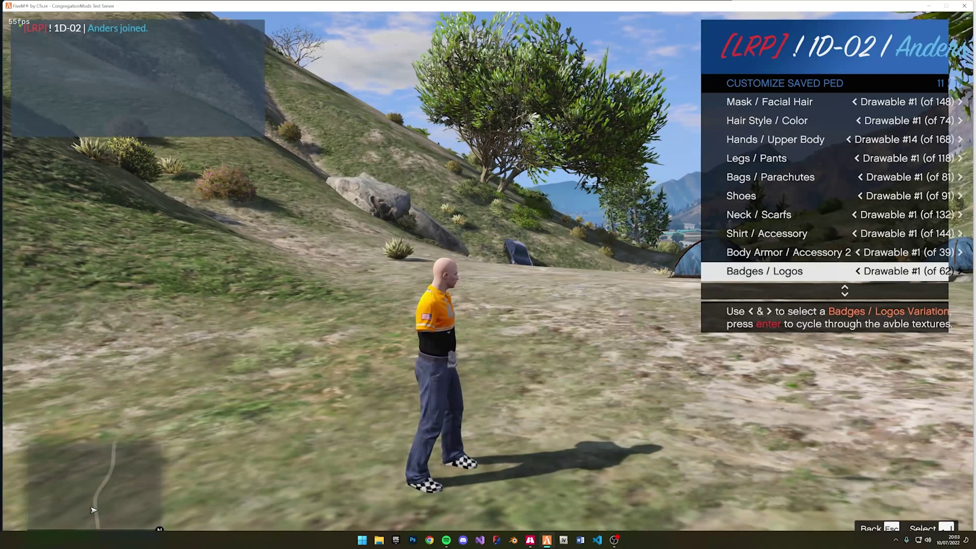
key(Up)
key(Up)
key(Up)
key(Up)
key(Up)
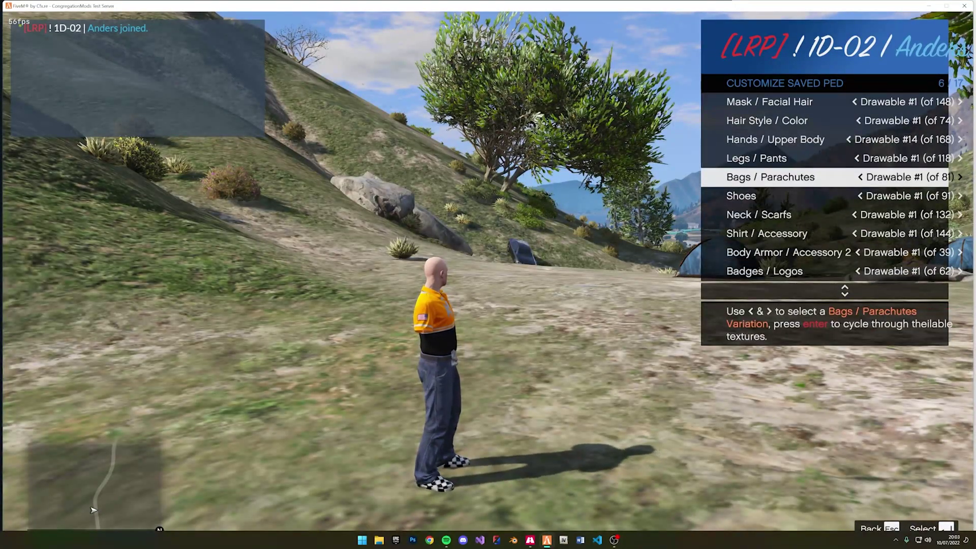
key(Down)
key(Down)
key(Down)
key(Left)
key(Right)
Preview the last Body Armor / Accessory 2 variations, including drawable #39, and return to drawable #1.
key(Down)
key(Left)
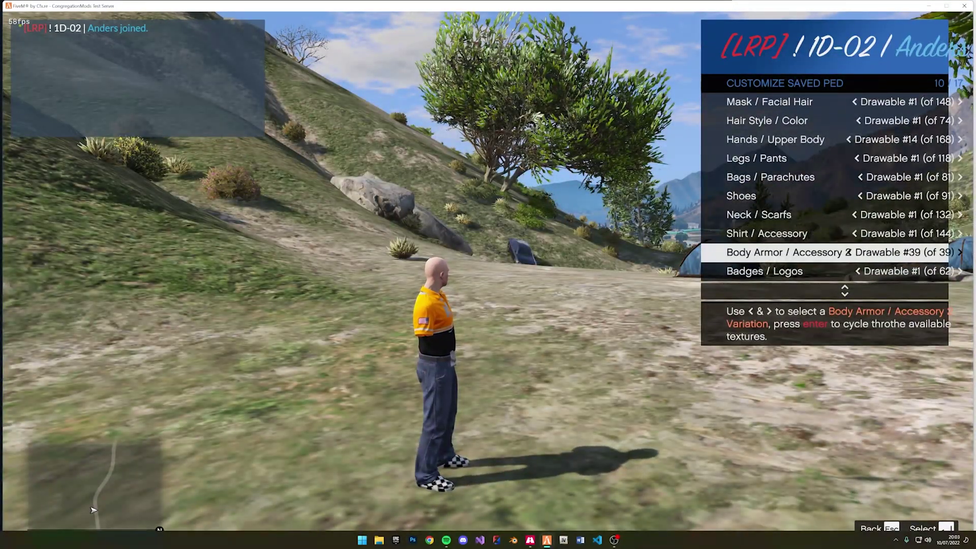
key(Right)
key(Left)
key(Left)
key(s)
key(Right)
key(Right)
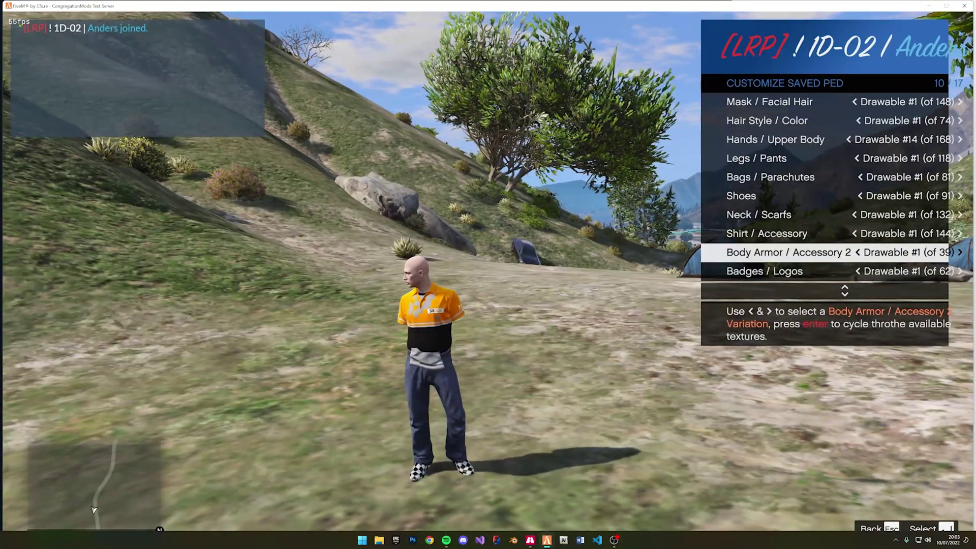
Turn the character to face the camera and switch away from the FiveM window.
key(a)
key(s)
key(alt+Tab)
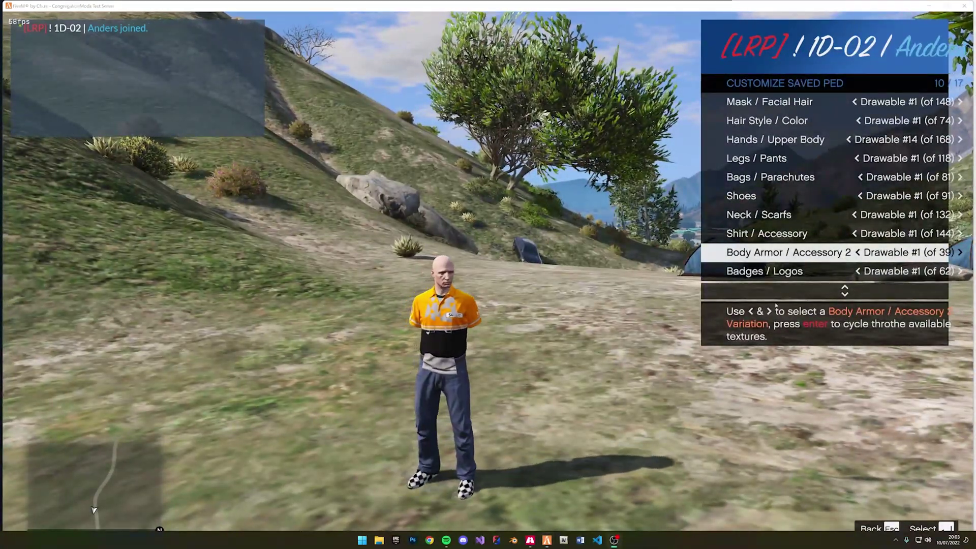